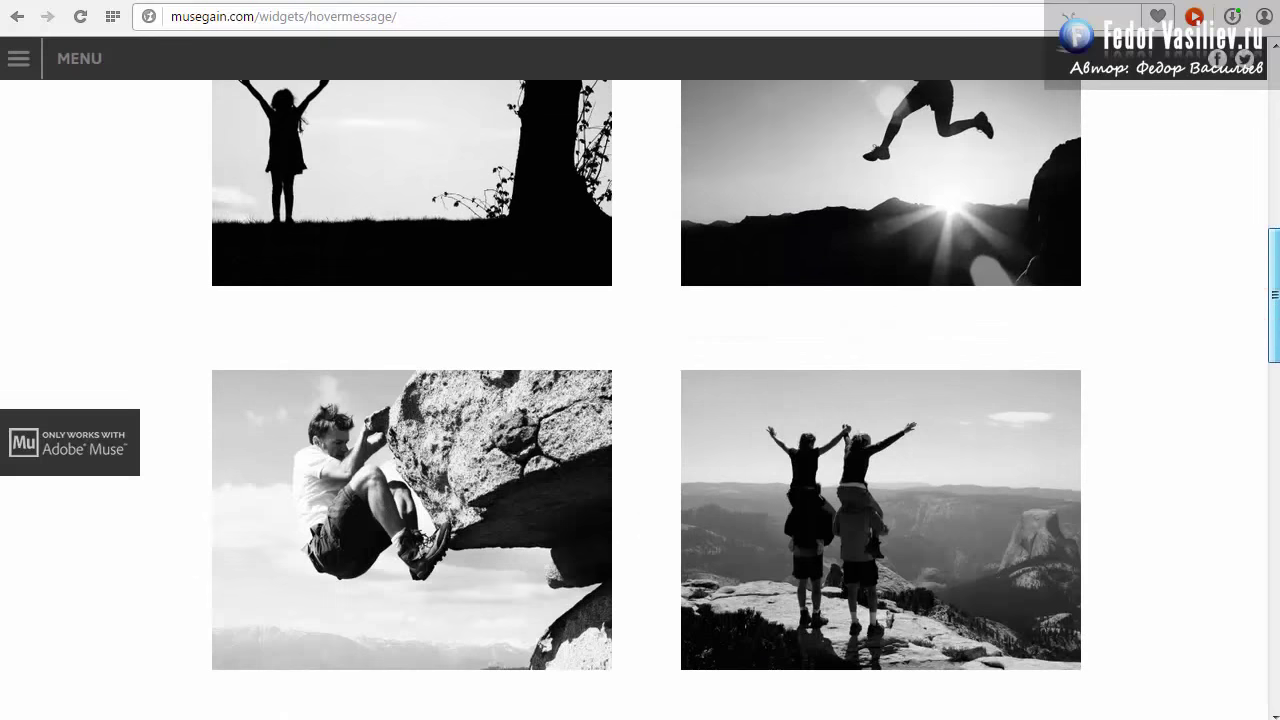
Examine the hover message examples on the demo page and the previewed image's hover panel with its title and message.
scroll(1089, 451, "down", 1)
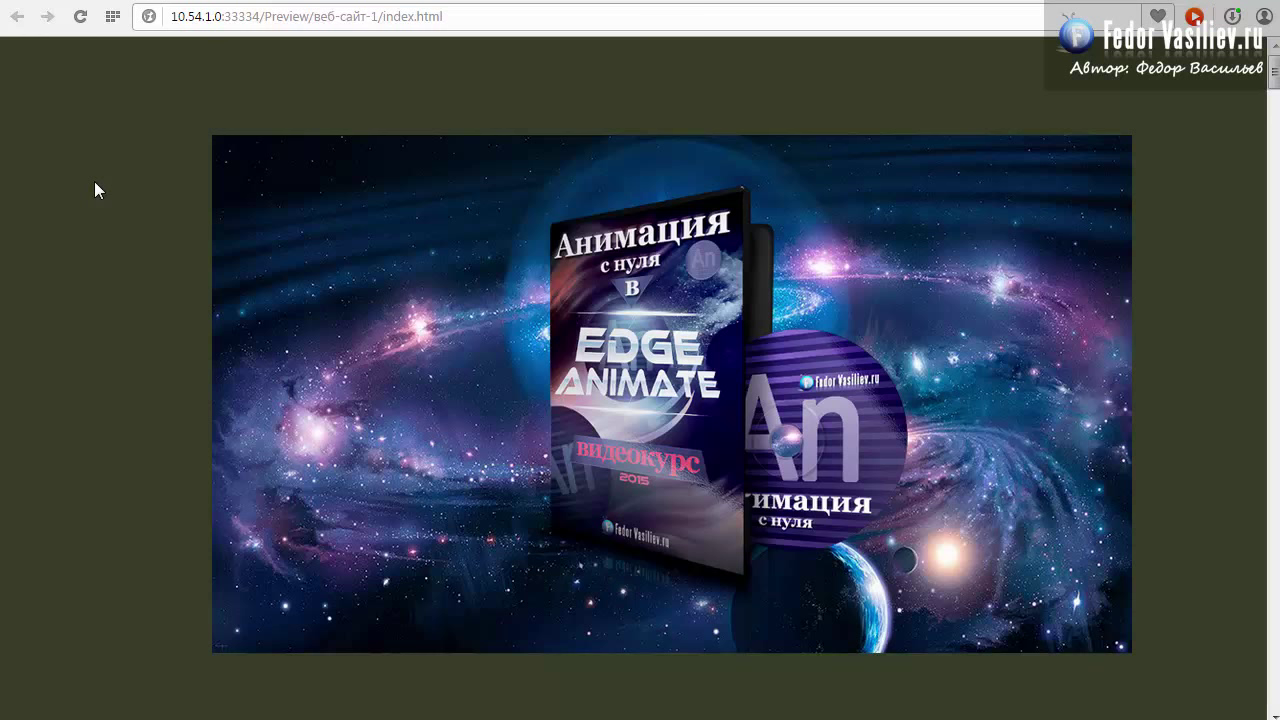
mouse_move(374, 289)
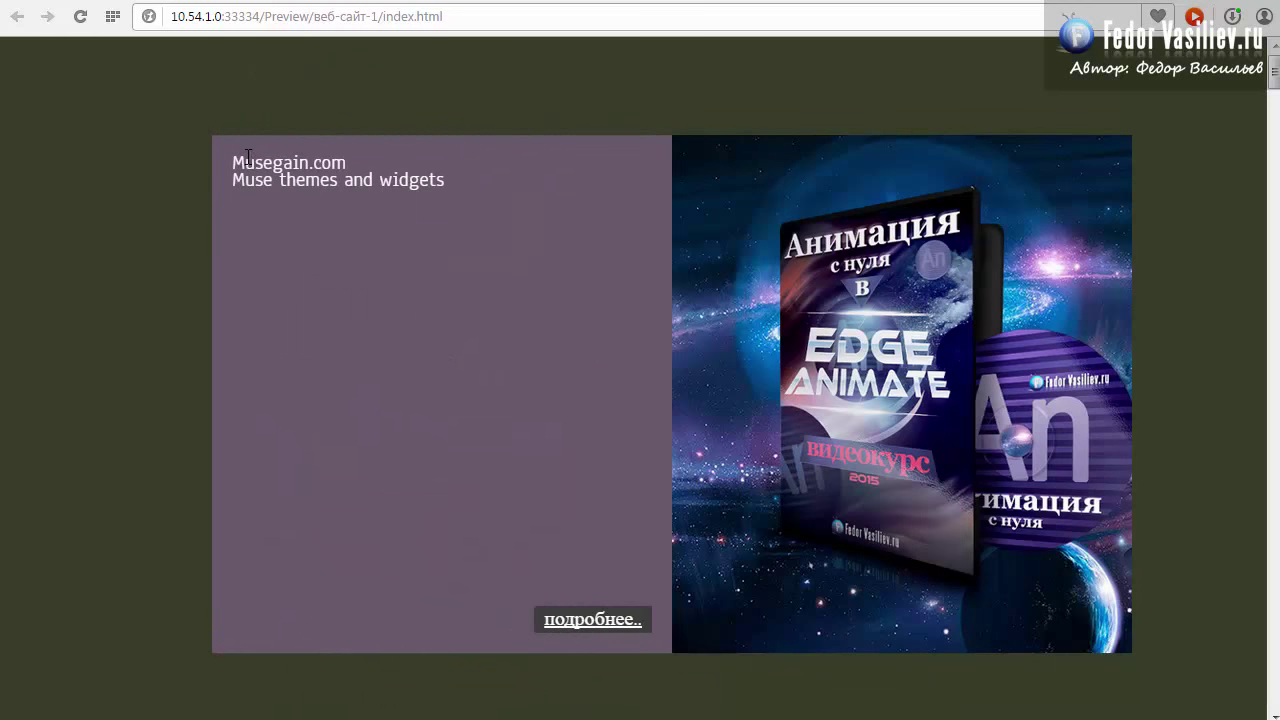
left_click_drag(248, 160, 364, 263)
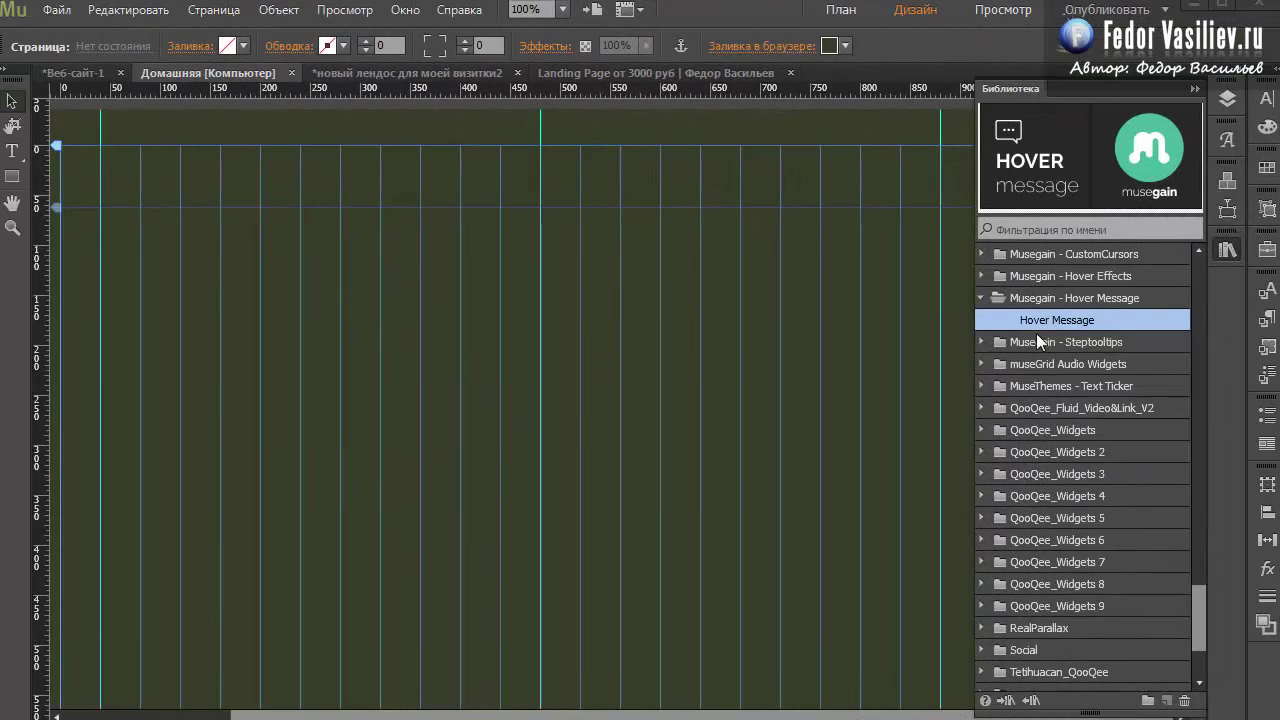
Place the Hover Message widget from the Musegain - Hover Message library folder near the start of the home page.
left_click_drag(1061, 320, 94, 170)
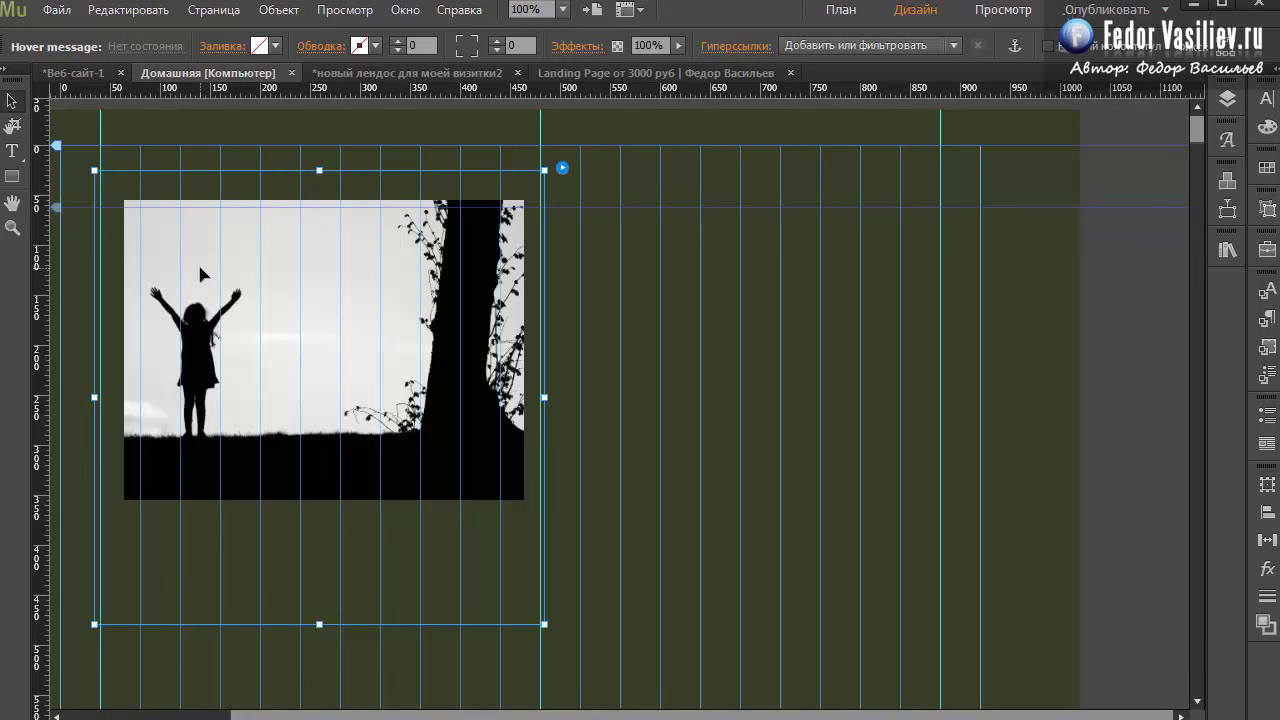
left_click(57, 10)
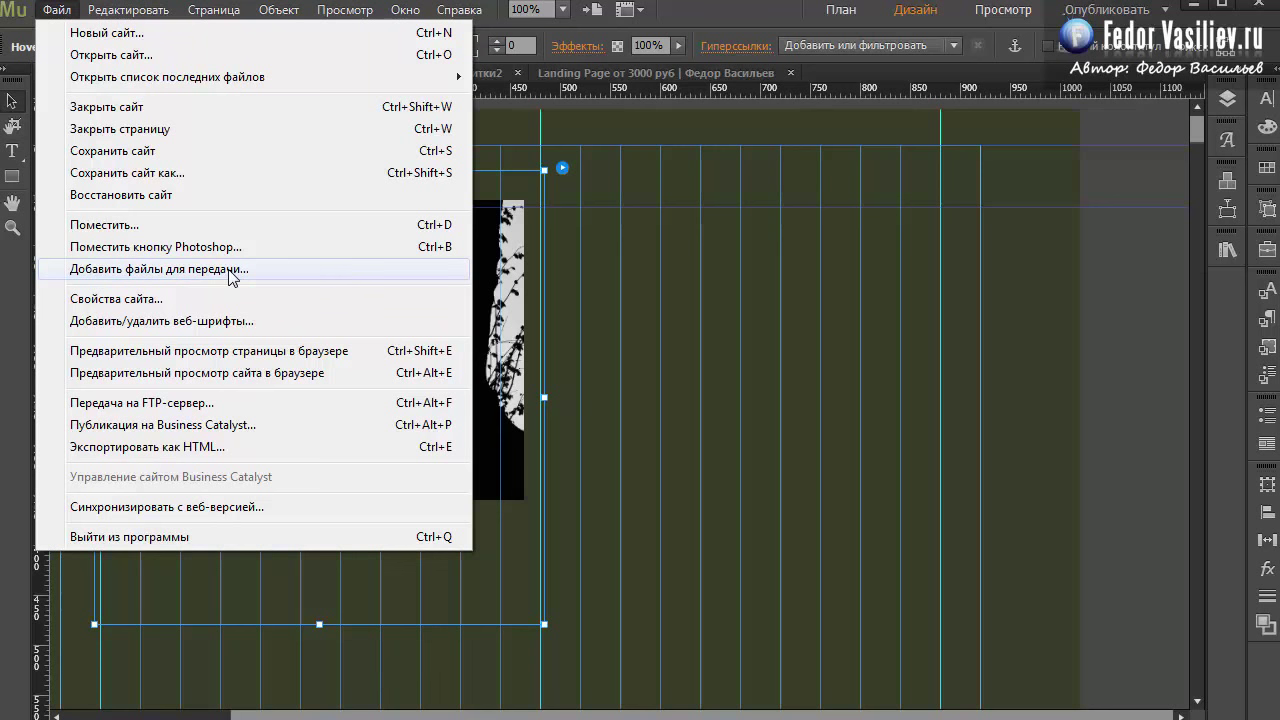
left_click(715, 12)
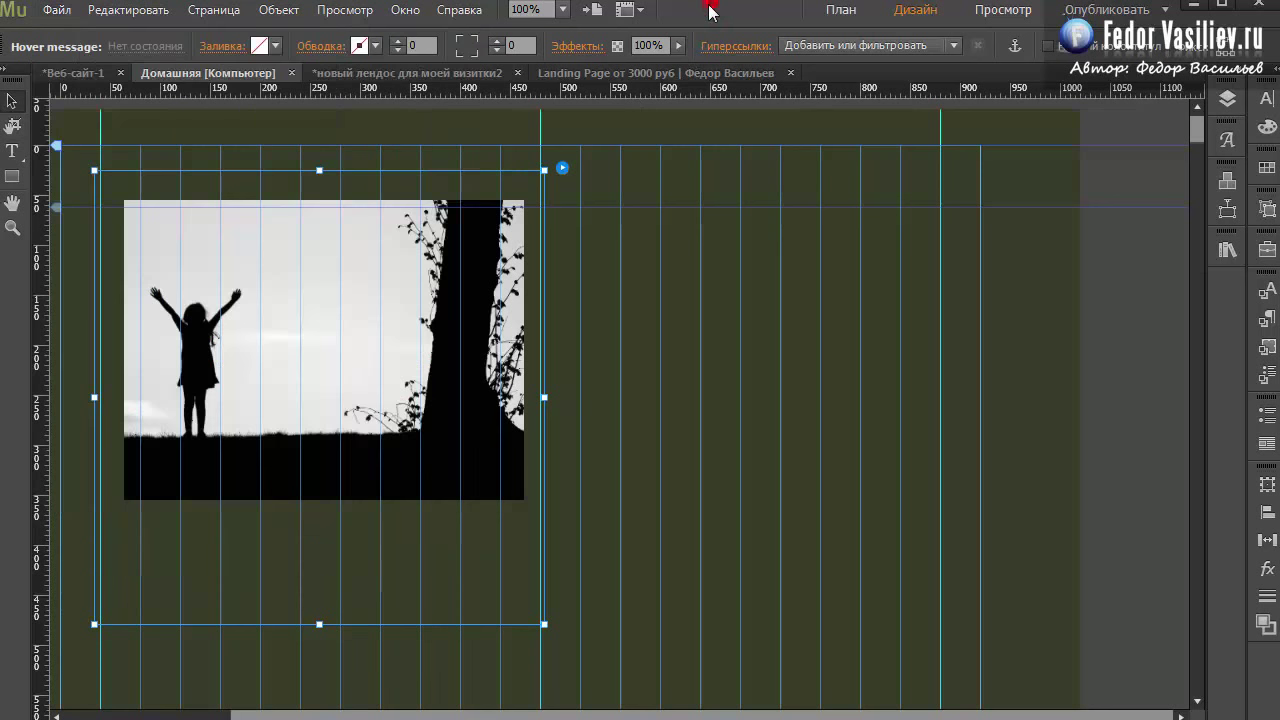
Replace the Hover Message widget's Photo Url with the image path assets/инфо.jpg.
left_click(563, 168)
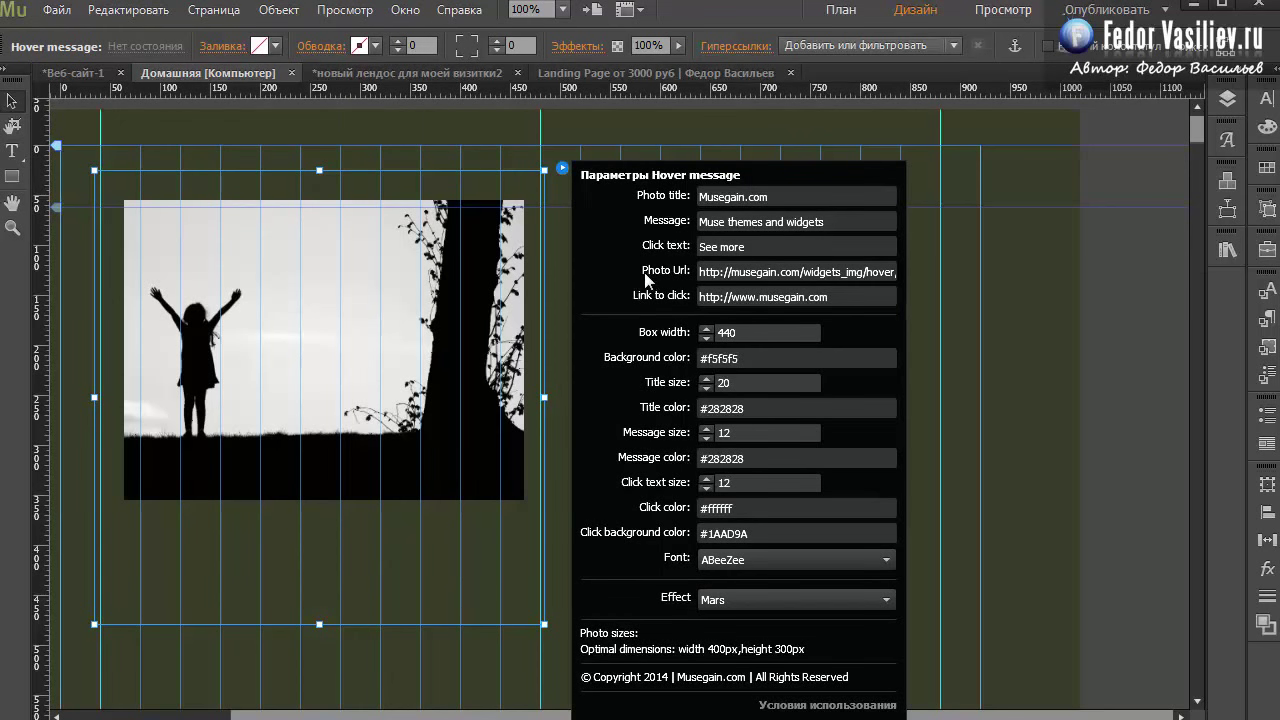
left_click(728, 273)
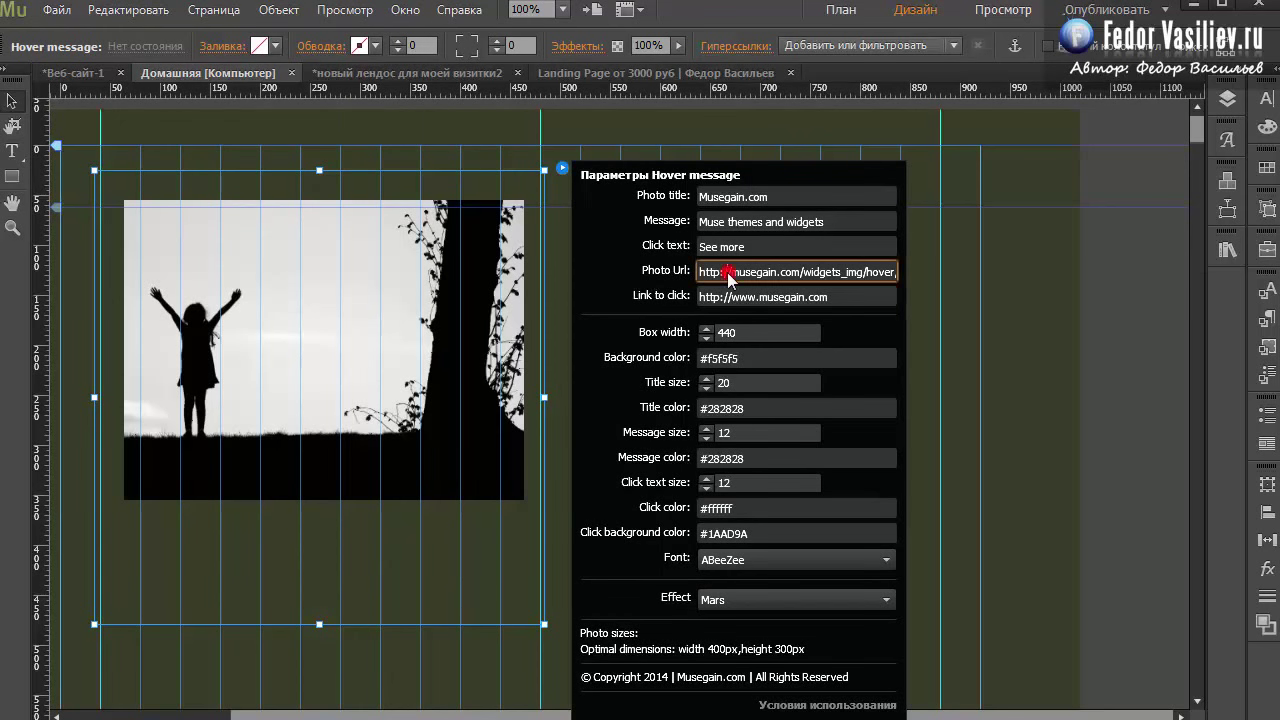
key("ctrl+a")
key("Delete")
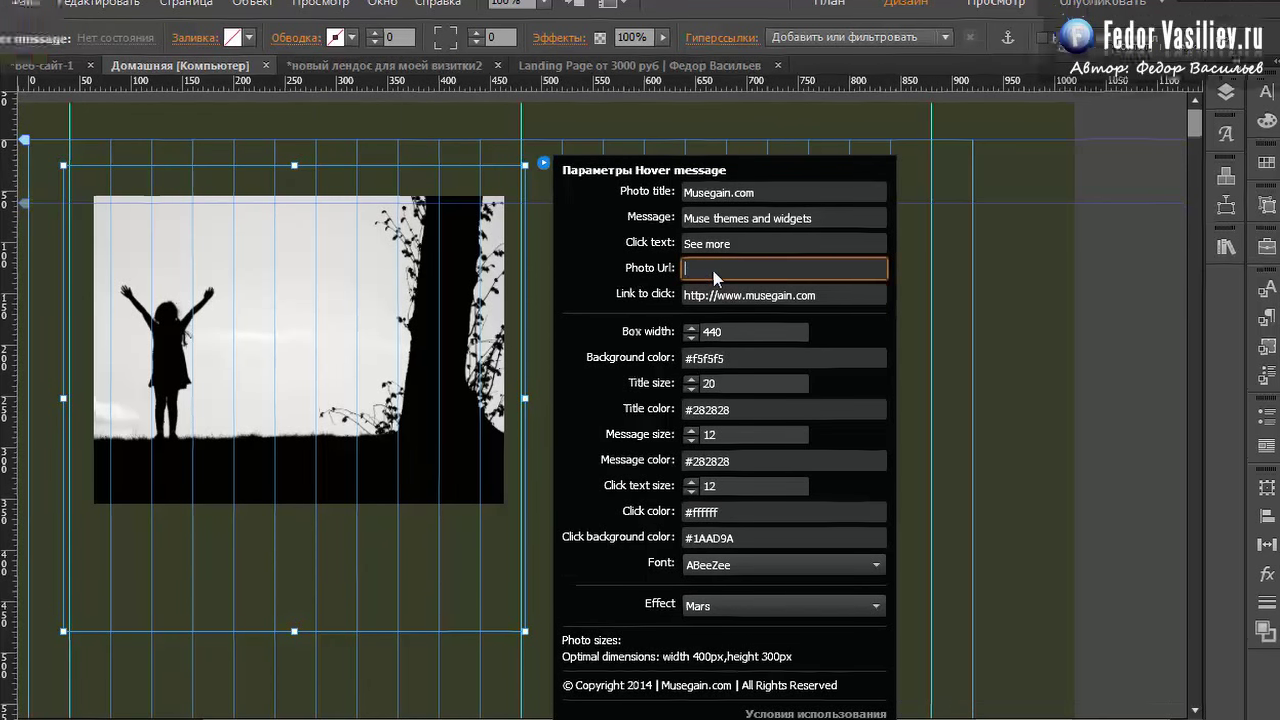
right_click(727, 273)
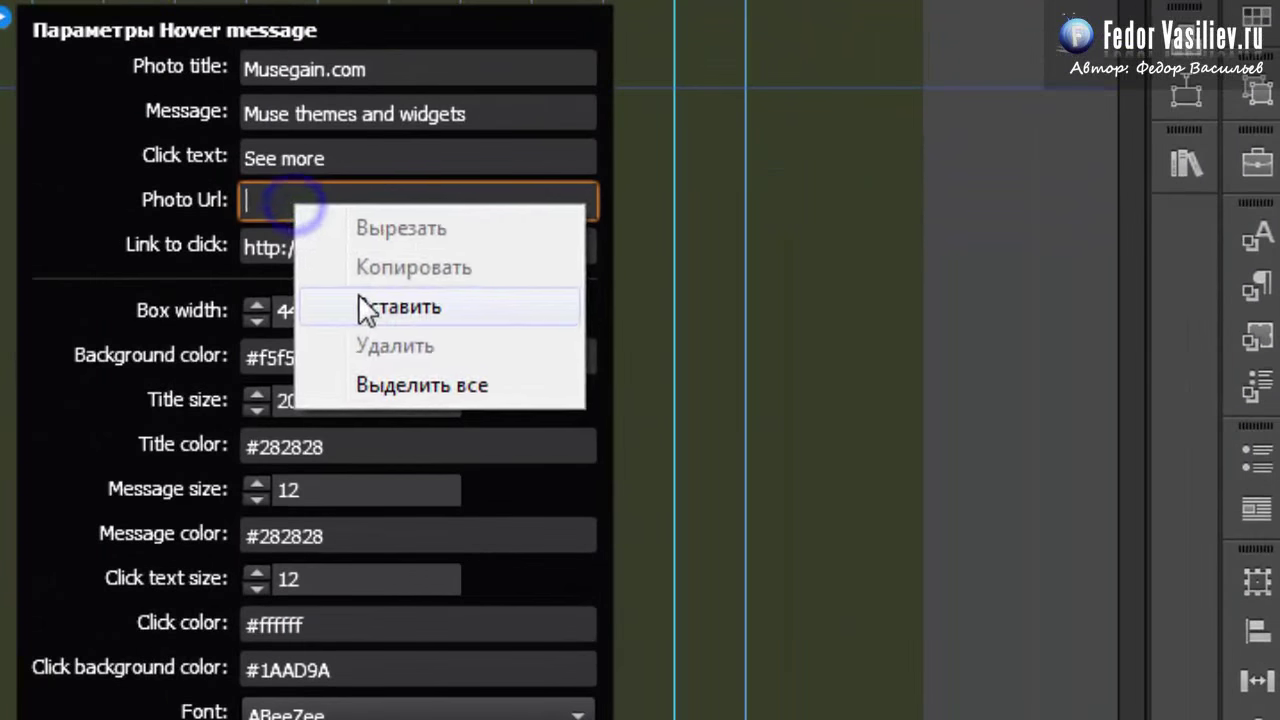
left_click(364, 308)
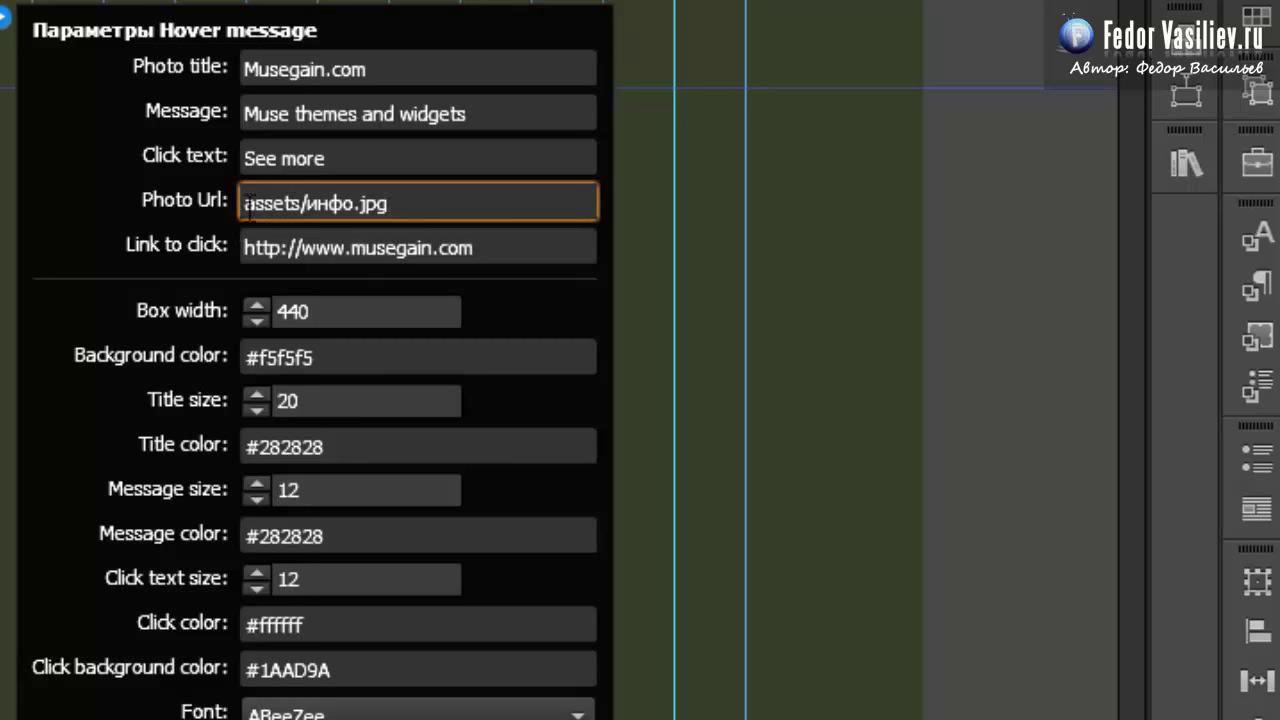
left_click_drag(306, 205, 404, 205)
left_click(398, 200)
mouse_move(420, 200)
left_mouse_down()
mouse_move(306, 203)
mouse_move(400, 203)
left_mouse_up()
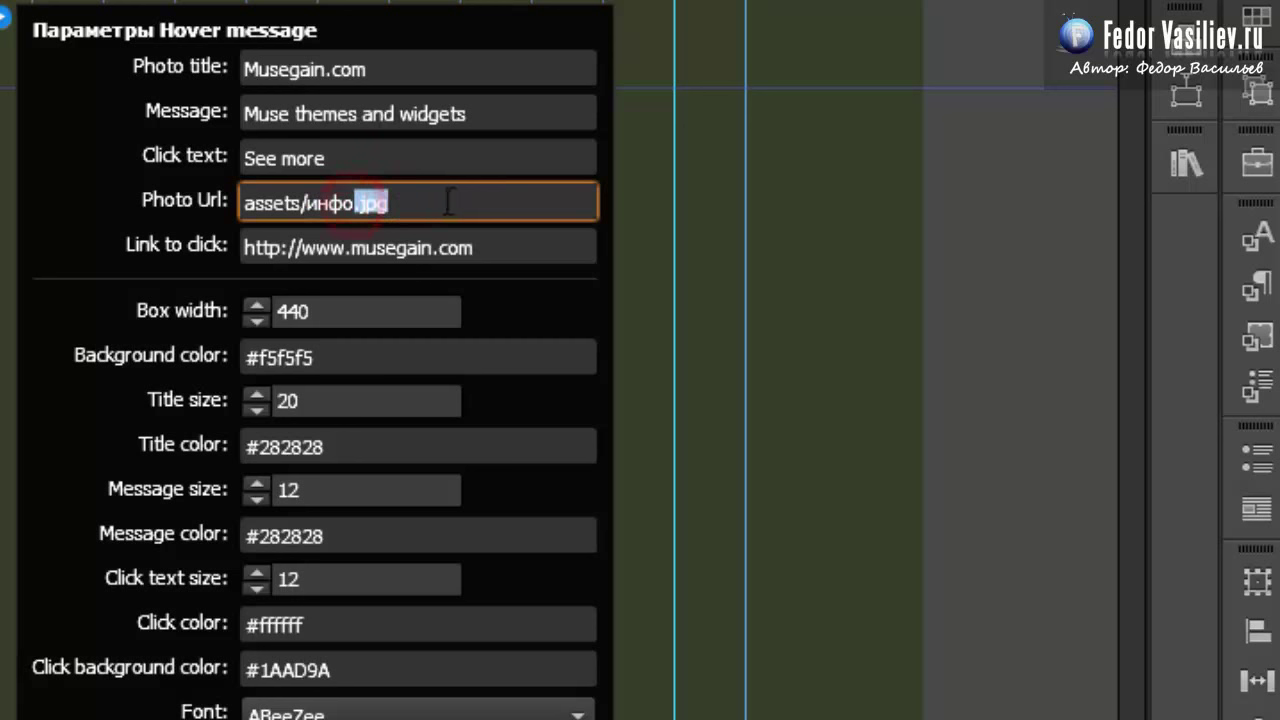
left_click(447, 200)
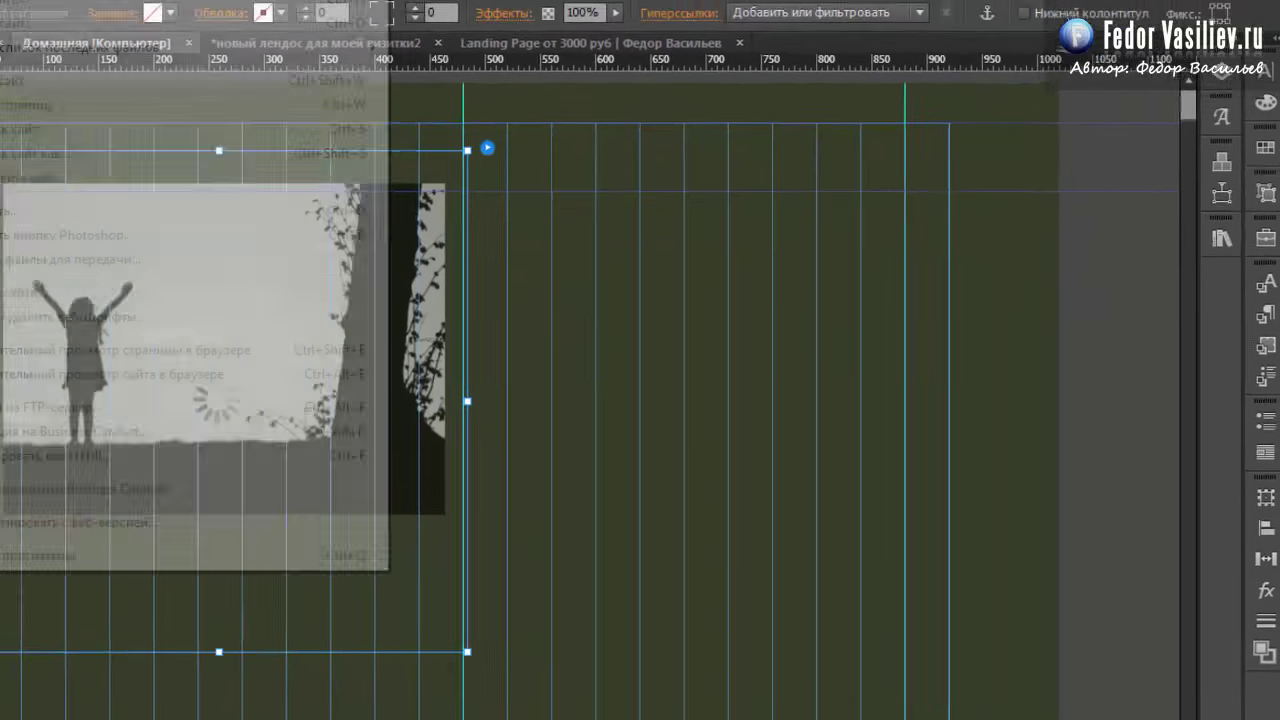
Preview the page in the browser and check the widget's image and hover effect.
left_click(58, 10)
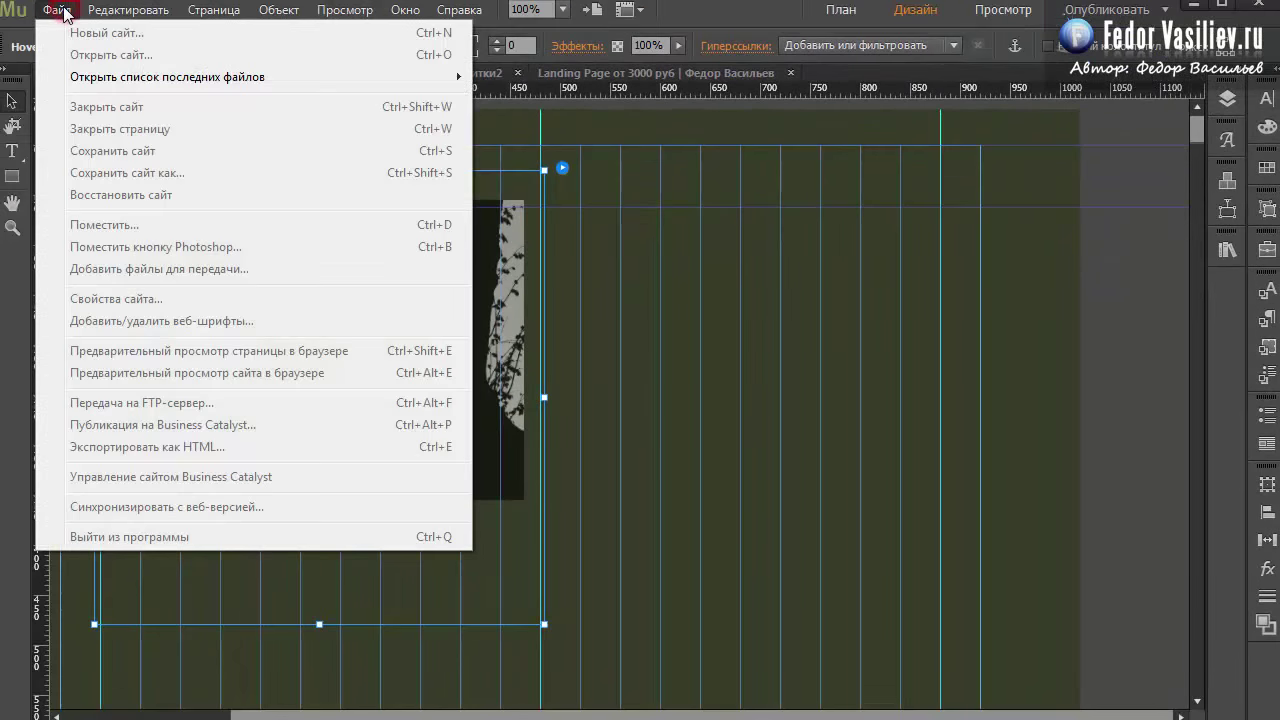
left_click(186, 350)
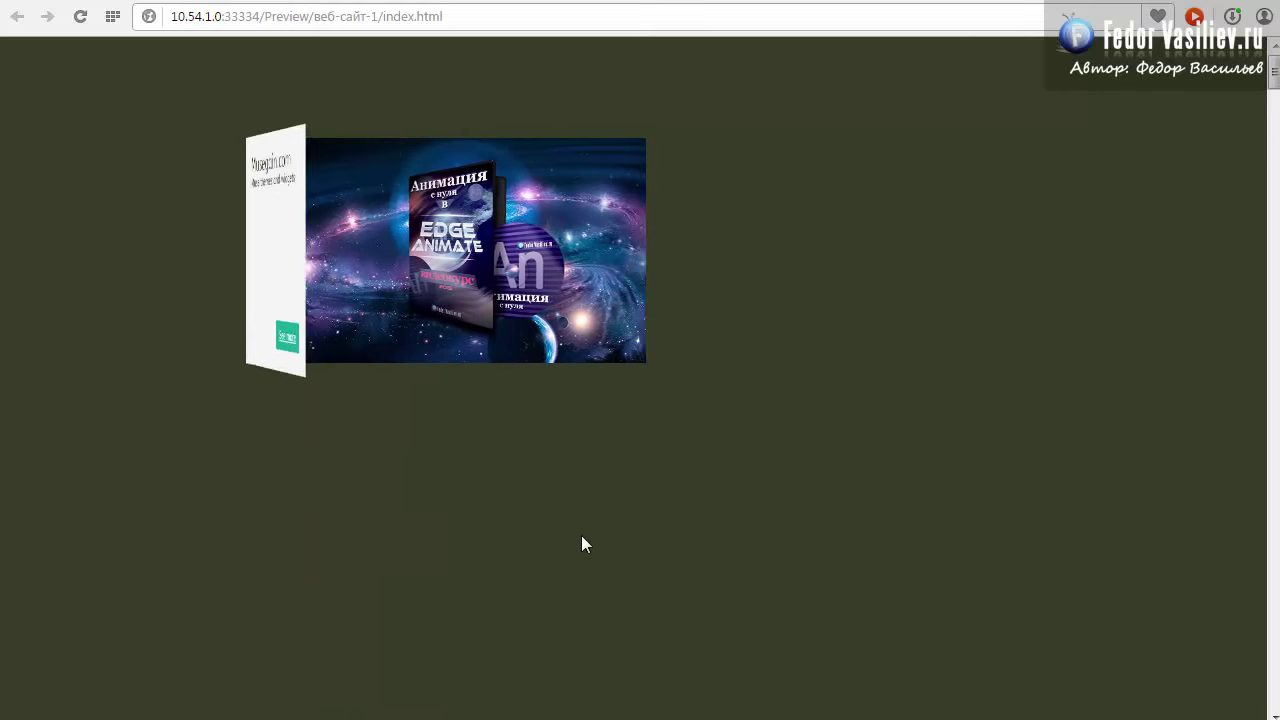
mouse_move(426, 294)
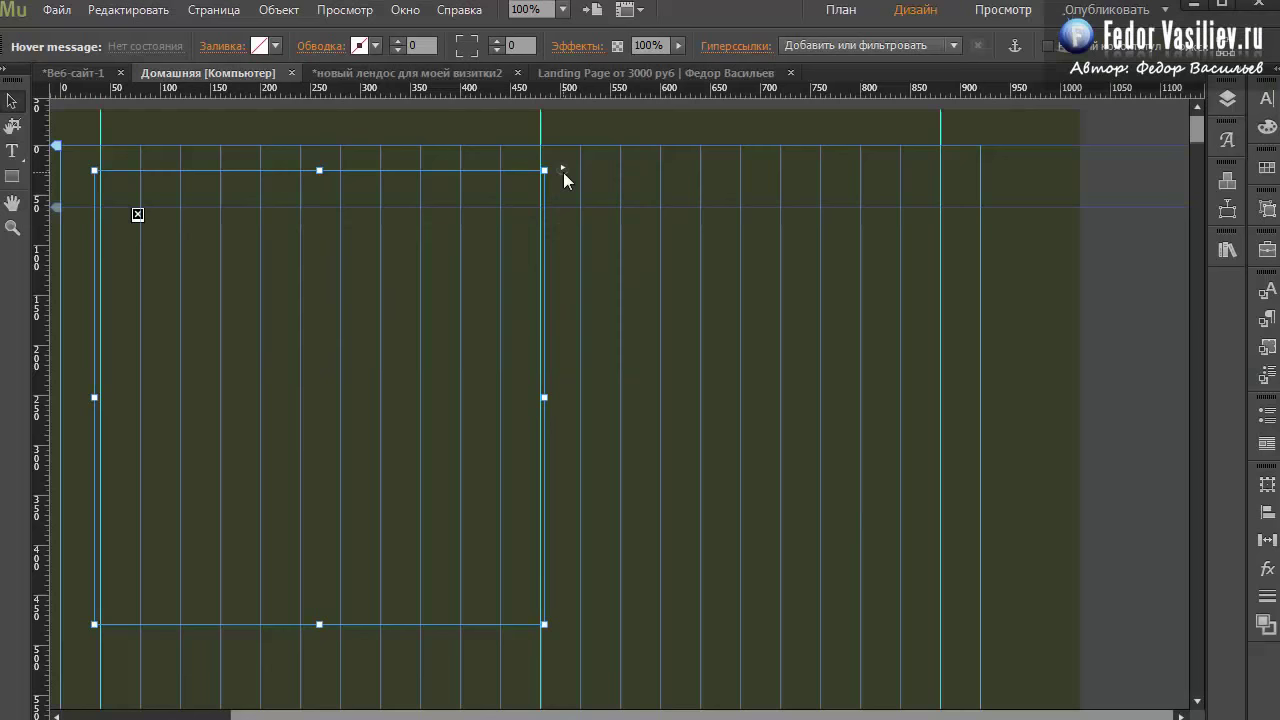
Inspect the Photo title and Message fields in the Hover Message widget's options.
left_click(562, 168)
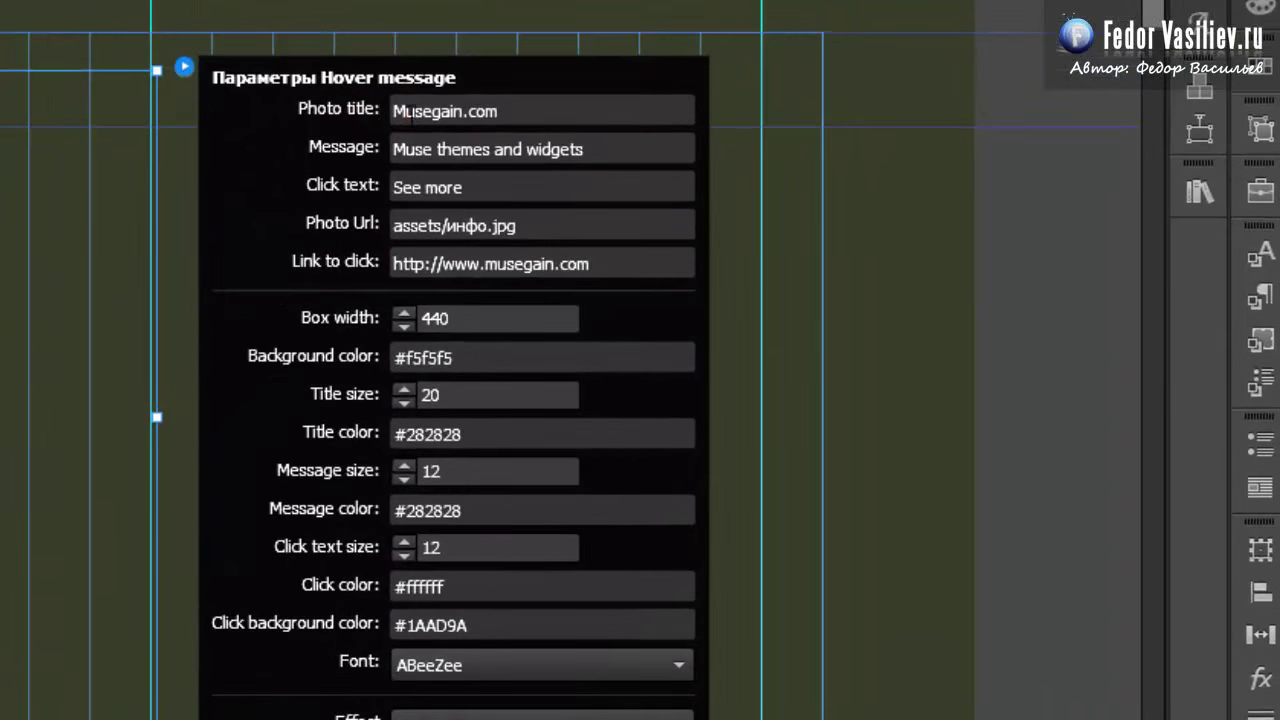
left_click(743, 195)
double_click(773, 183)
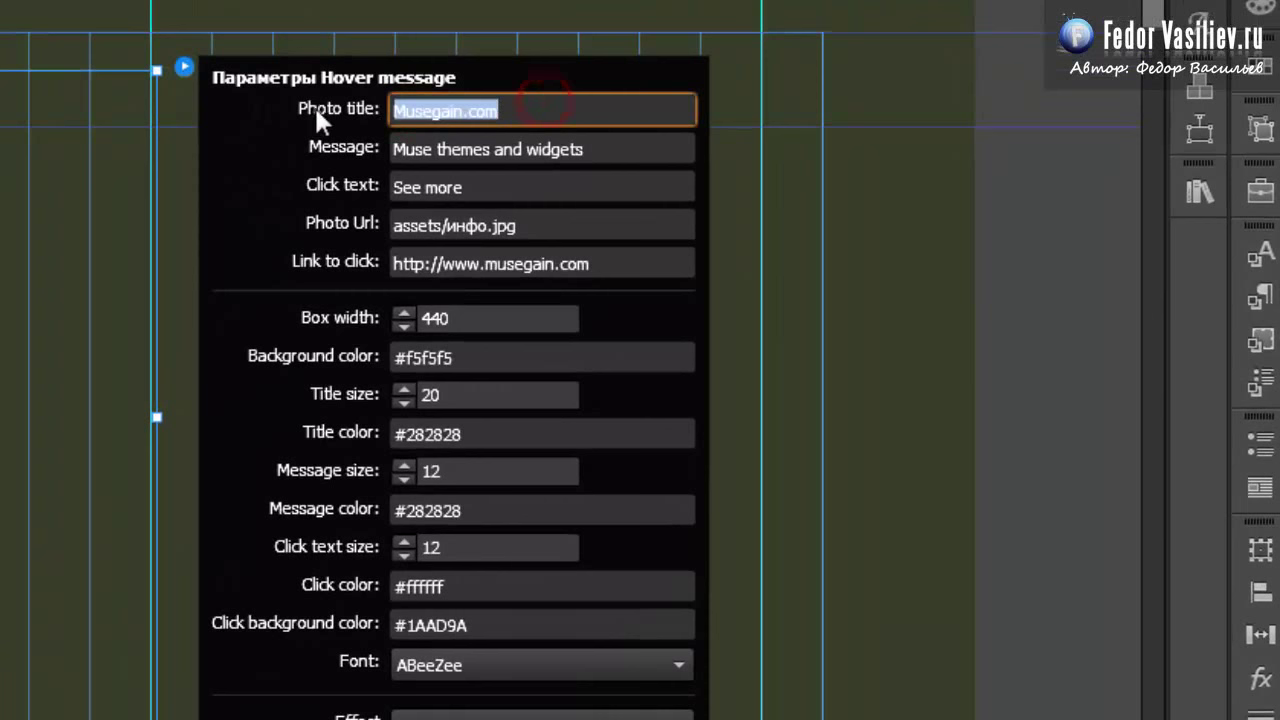
left_click(449, 150)
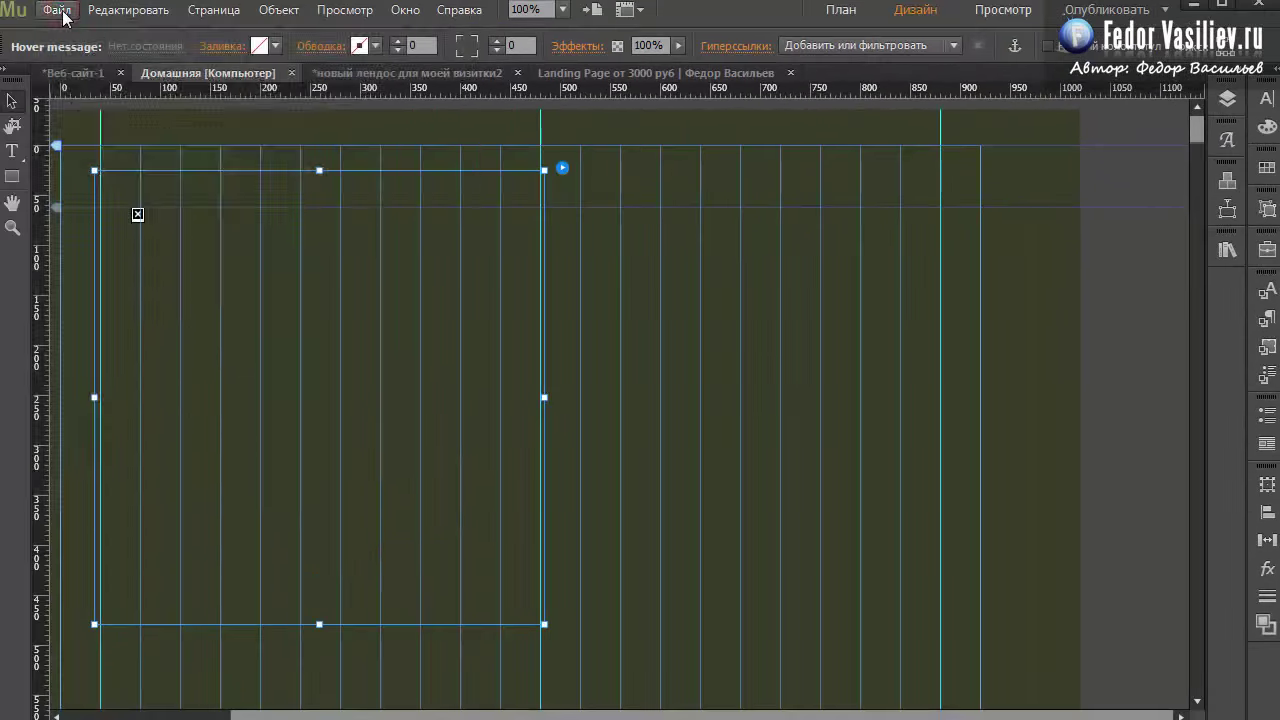
Preview the page in the browser again and examine the title, message and link button on the hover panel.
left_click(80, 352)
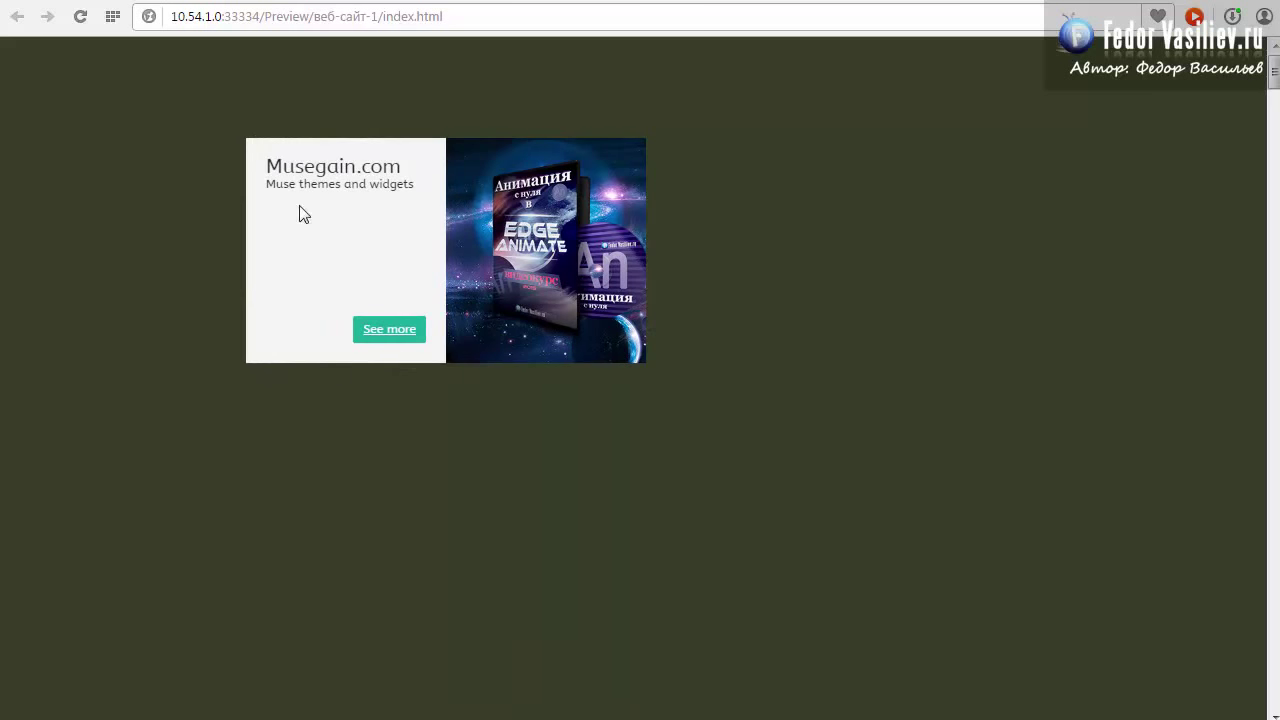
mouse_move(335, 246)
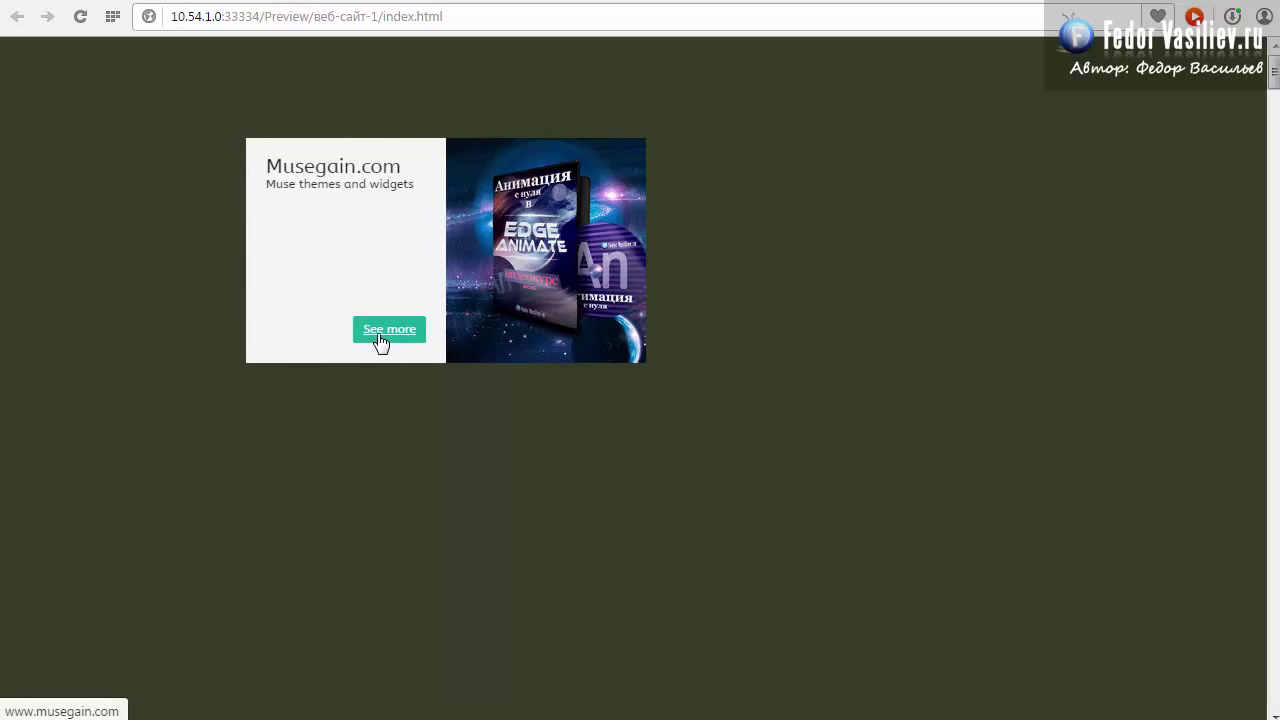
left_click_drag(269, 171, 398, 160)
left_click_drag(262, 184, 416, 186)
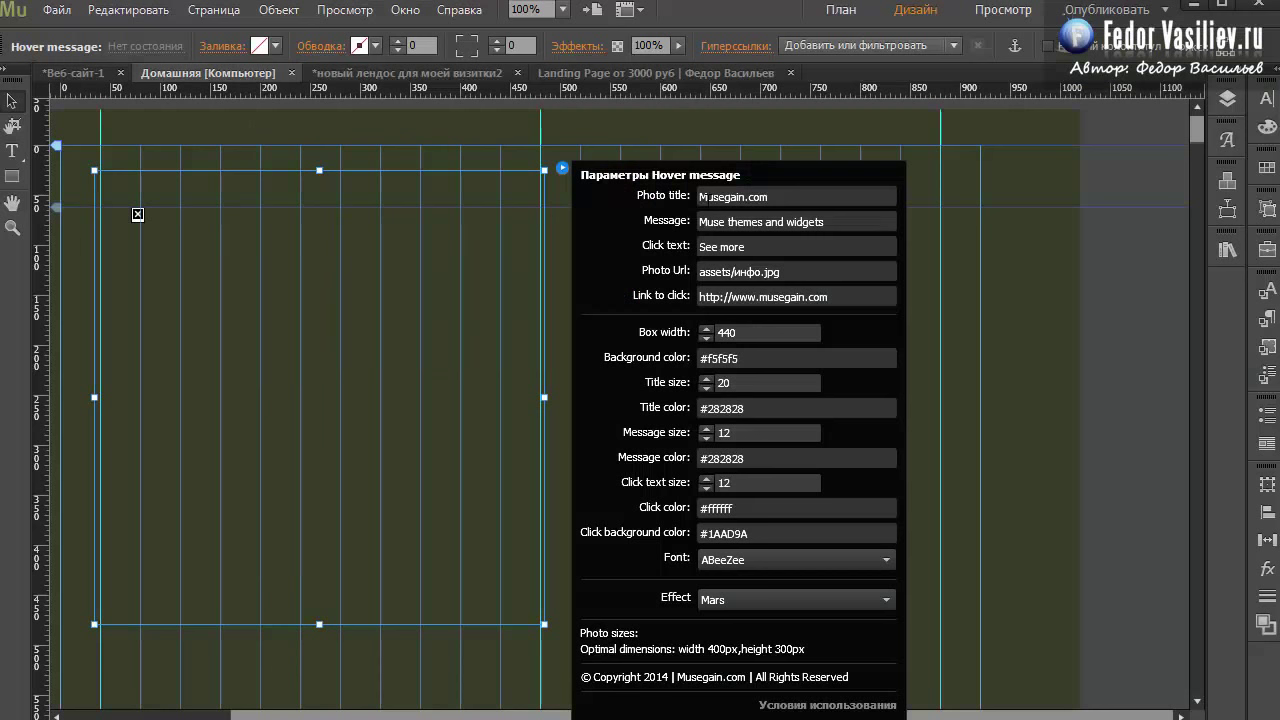
Set the Hover Message widget's Click text to "кнопка".
left_click(705, 197)
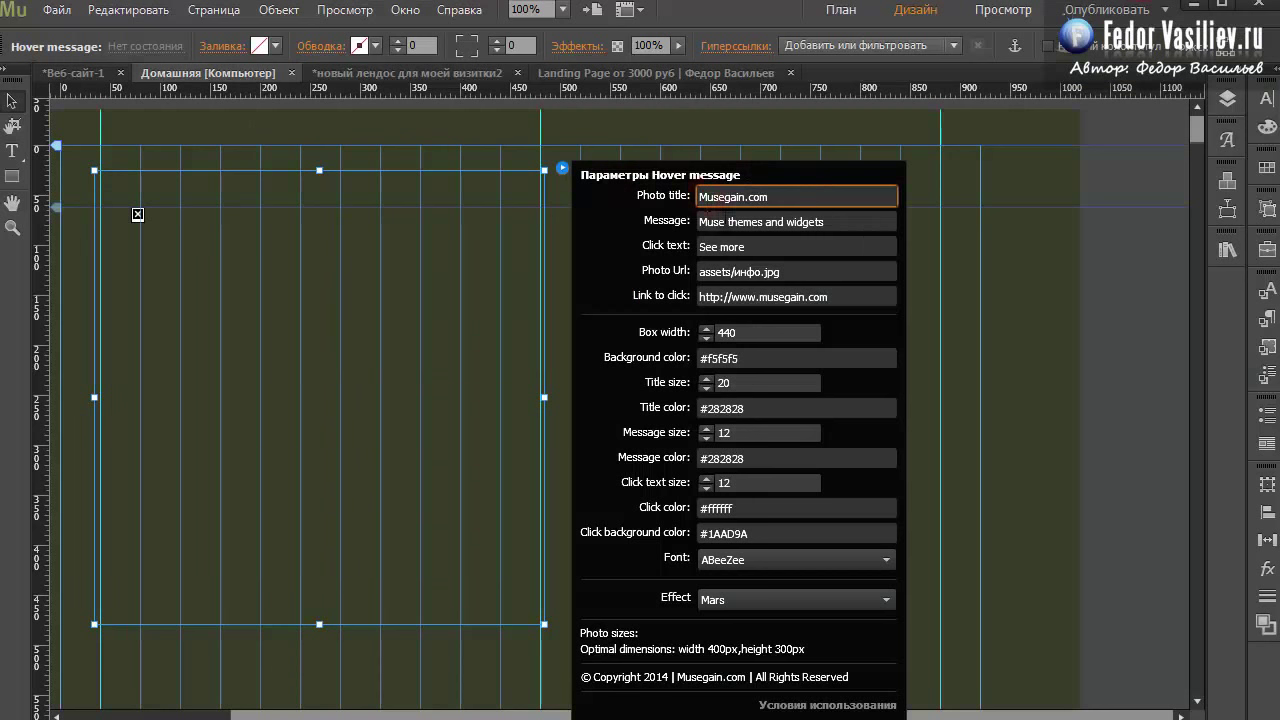
left_click(705, 220)
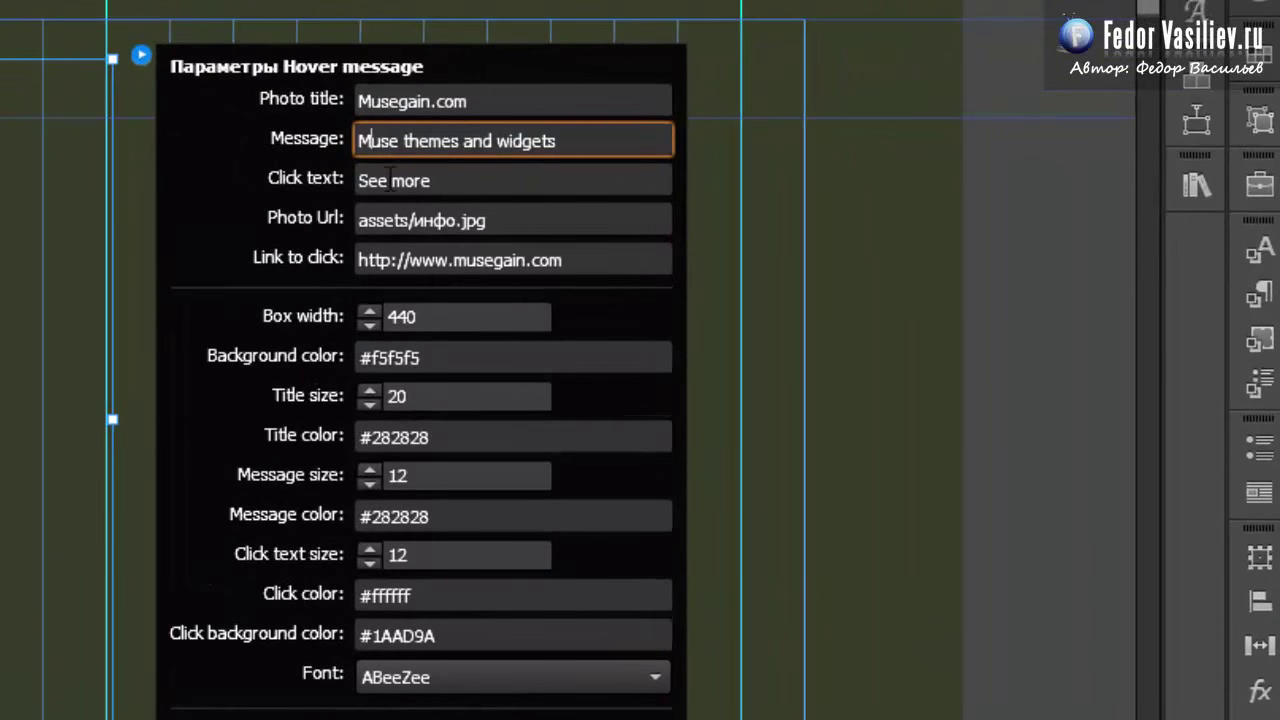
left_click(400, 178)
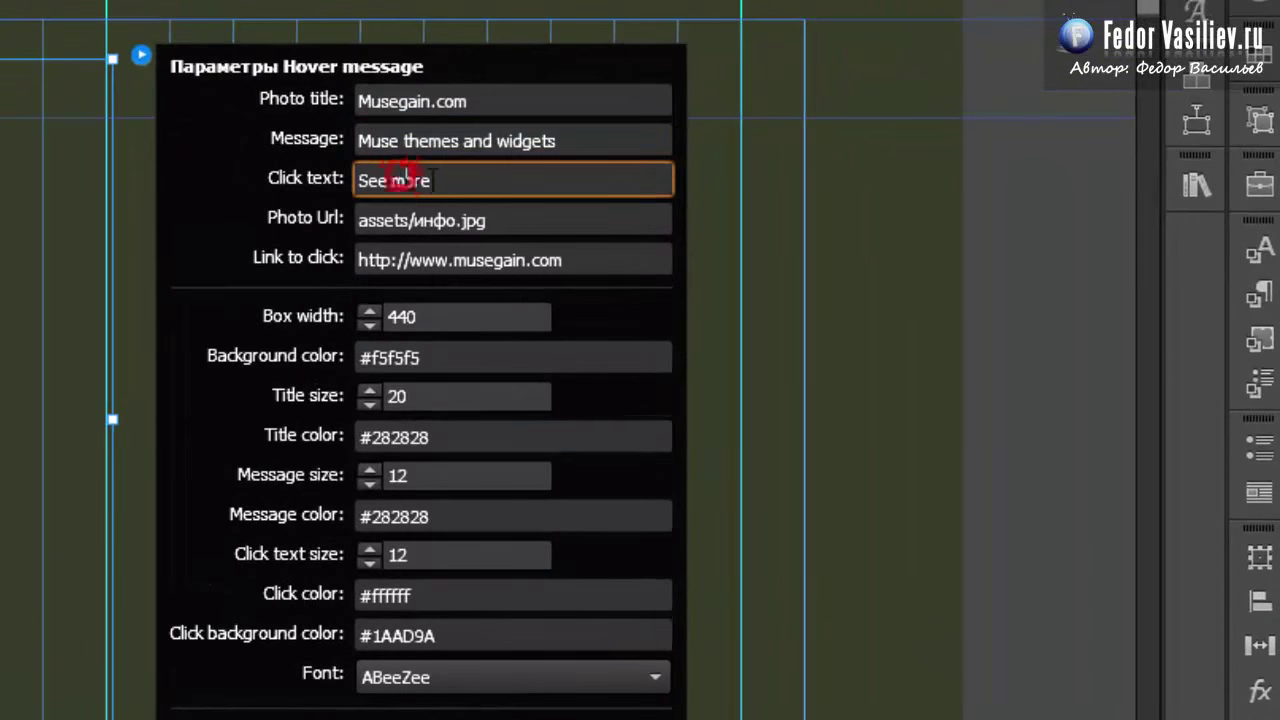
double_click(457, 177)
left_click(468, 176)
triple_click(470, 176)
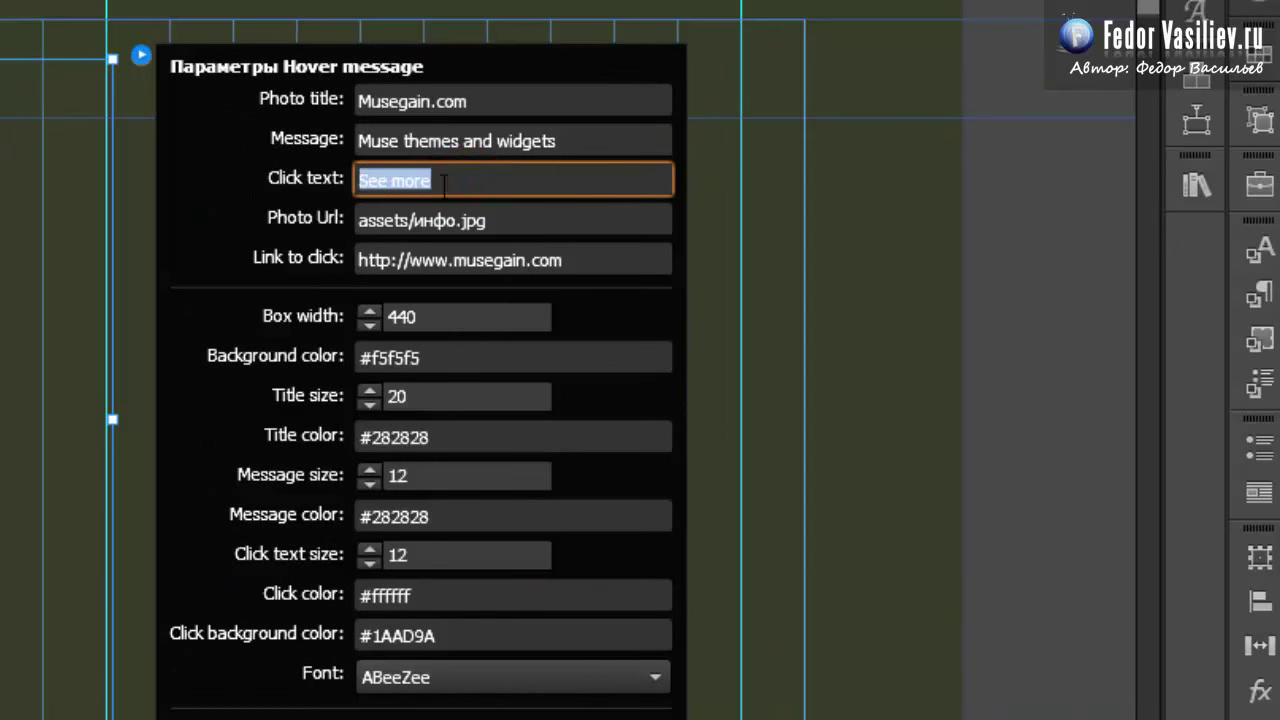
type("кнопка")
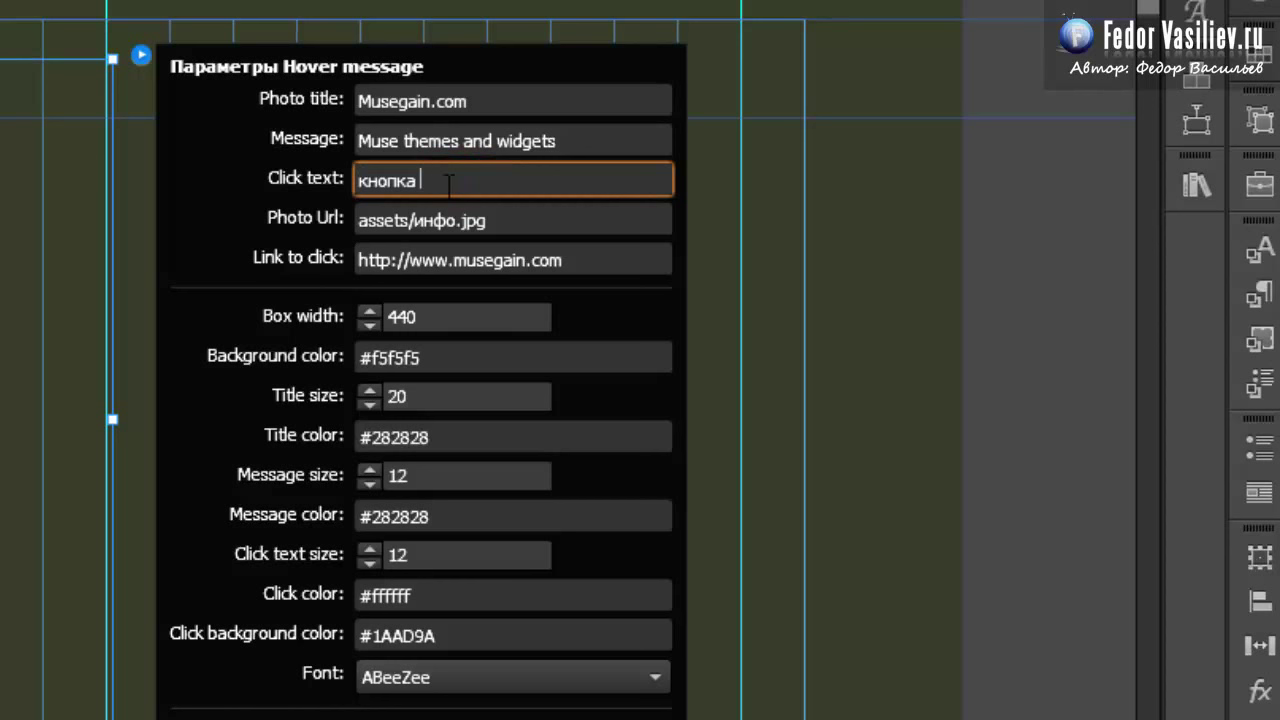
key("Return")
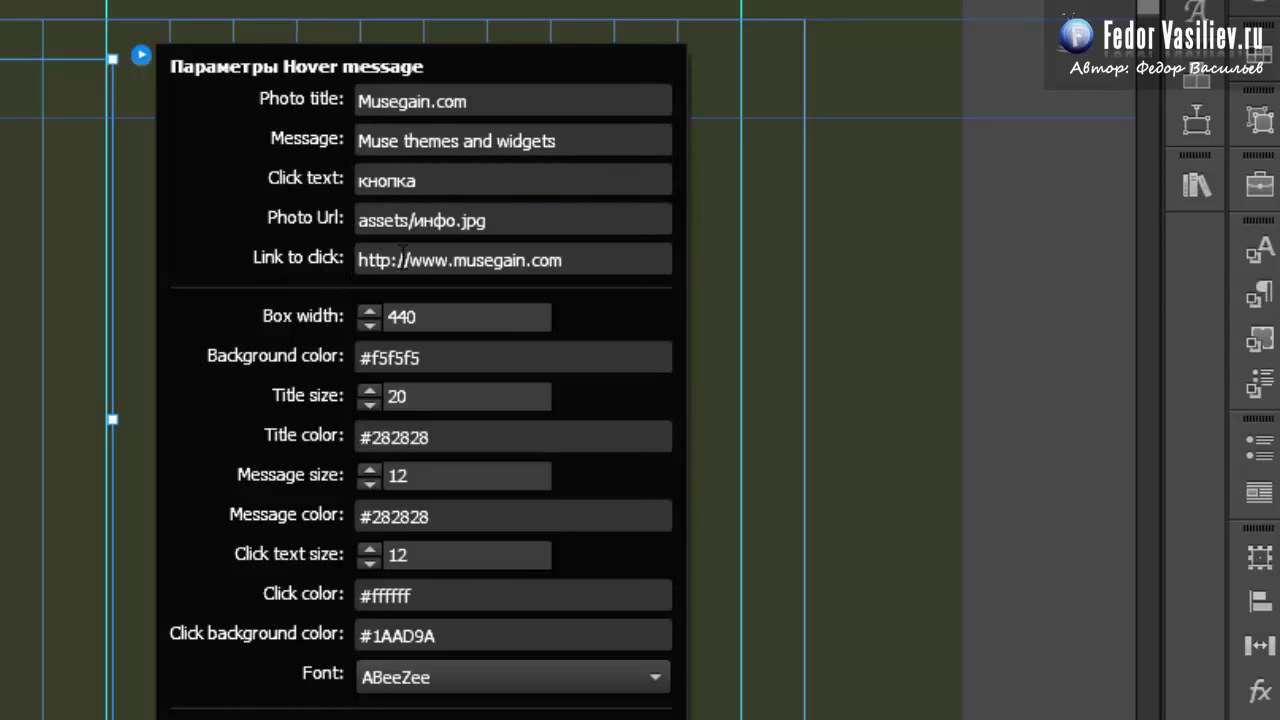
Review the widget's Link to click address and preview the page in the browser to check the hover panel's button.
left_click(400, 260)
key("ctrl+a")
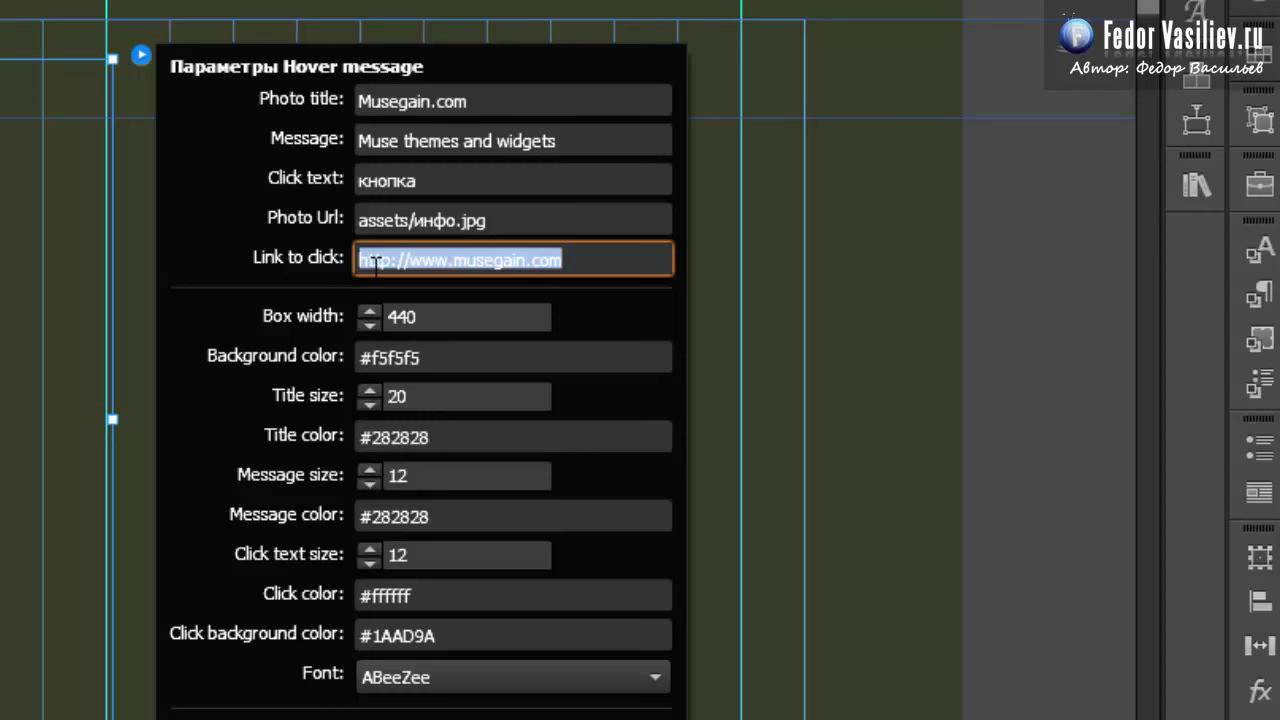
key("Escape")
key("alt+f")
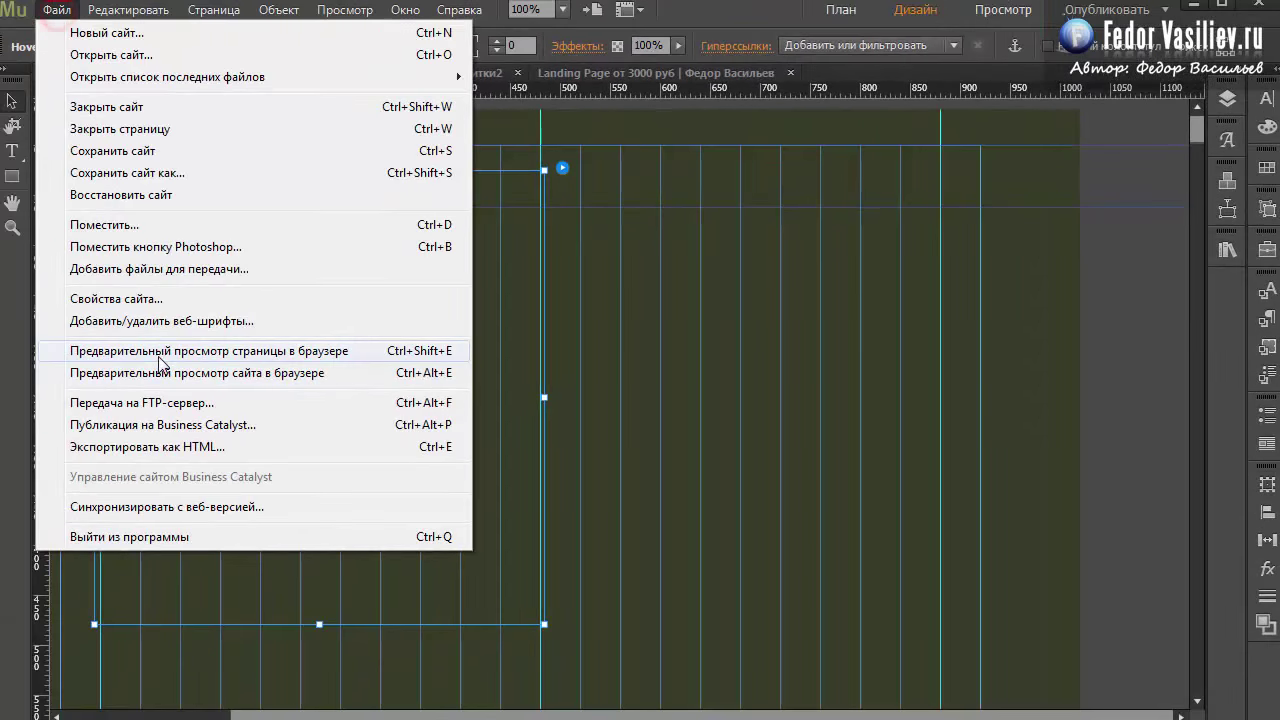
left_click(20, 349)
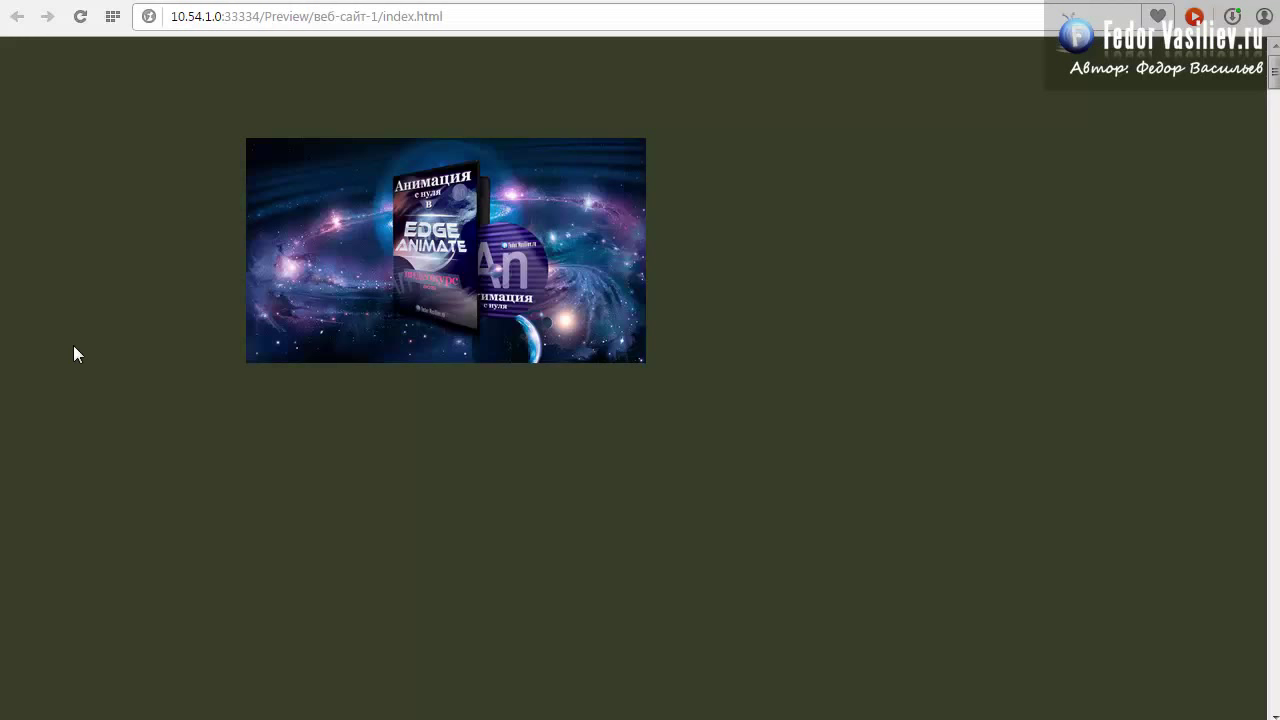
mouse_move(326, 286)
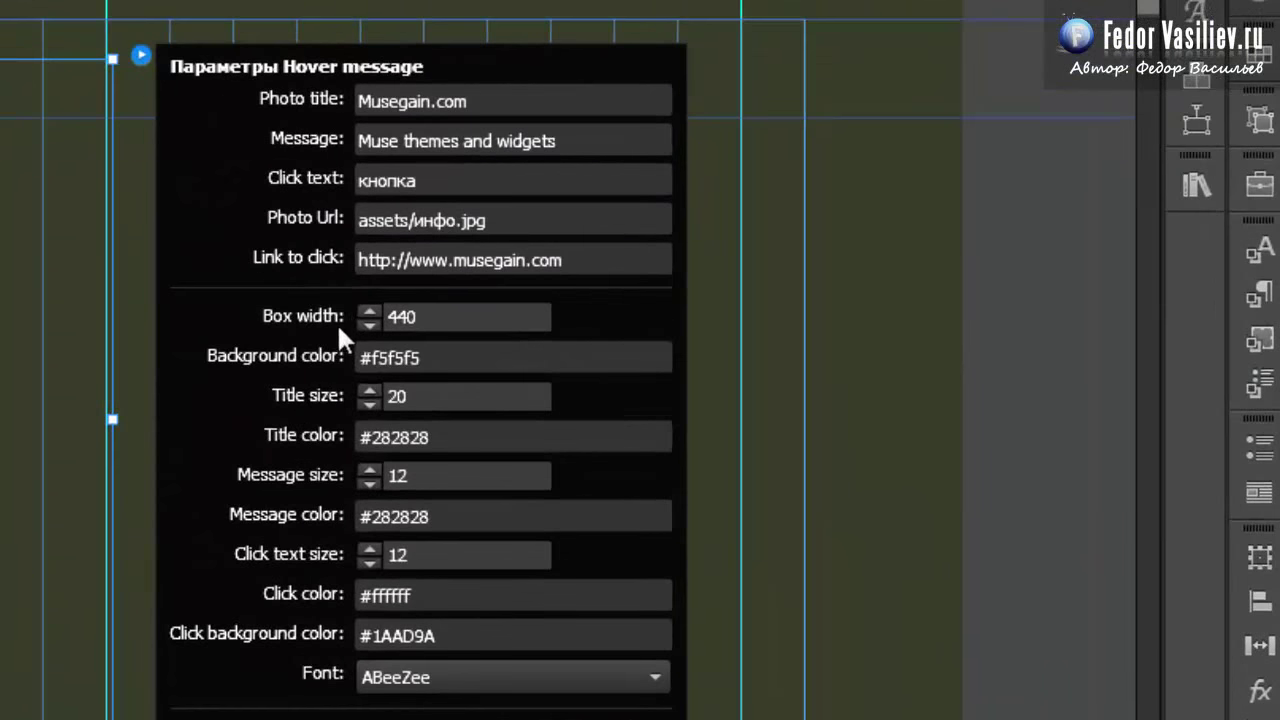
Examine the Box width and Background color settings in the Hover Message widget's options.
left_click(743, 331)
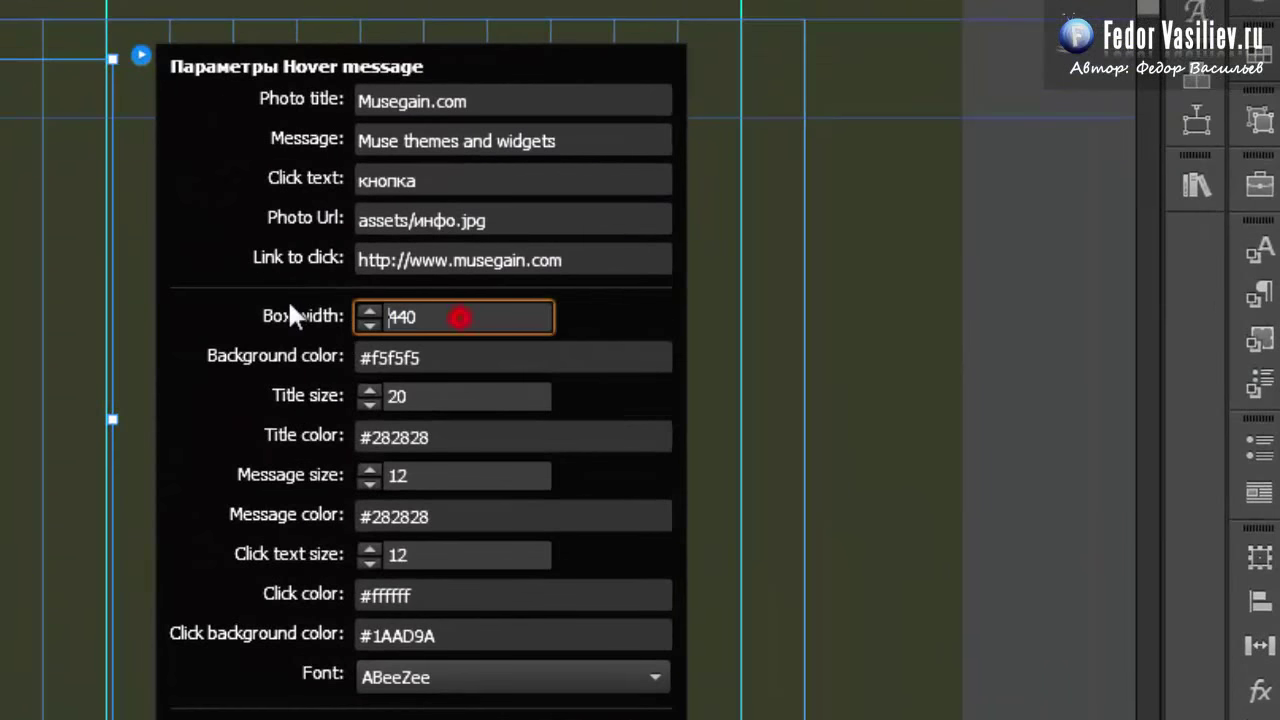
double_click(427, 317)
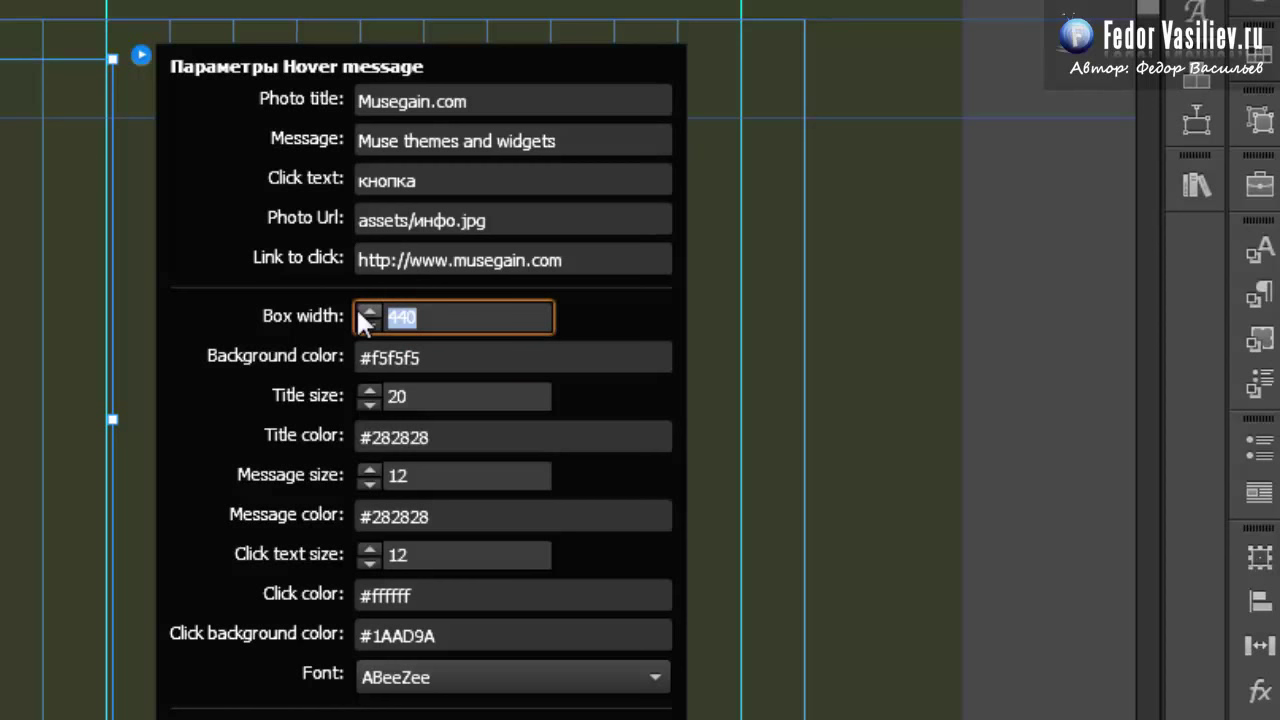
left_click(422, 314)
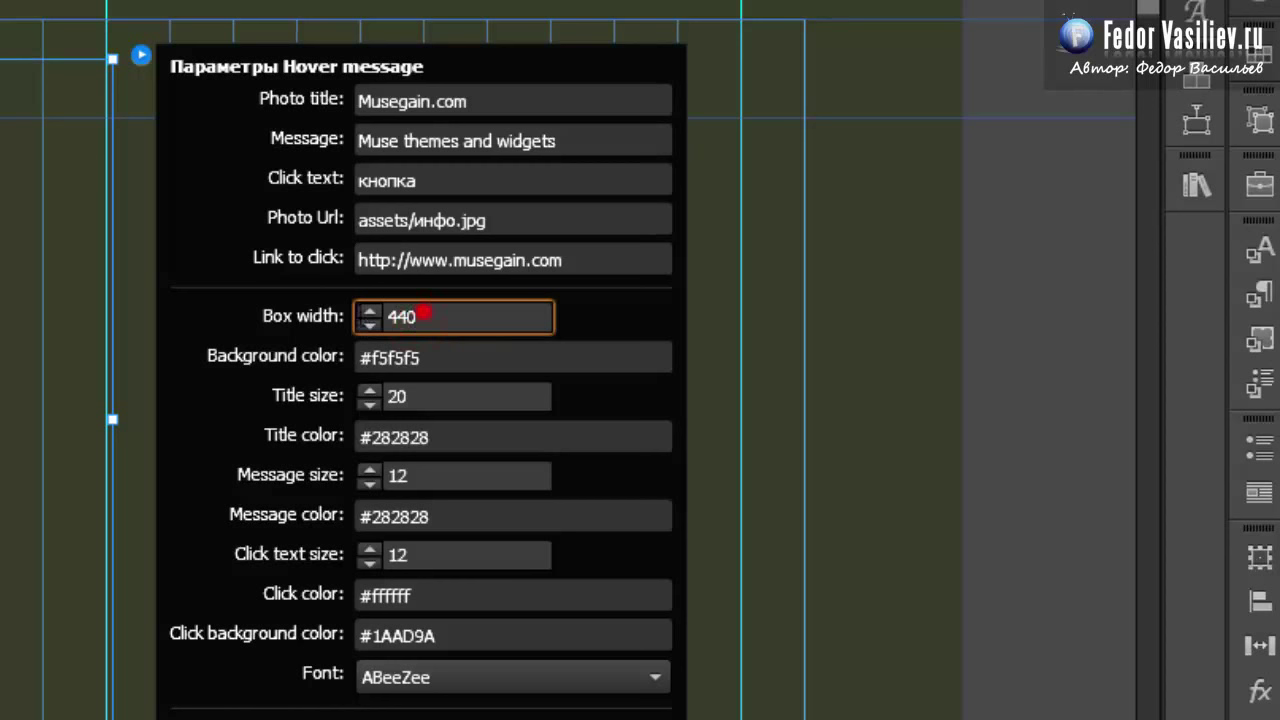
double_click(420, 316)
left_click(420, 359)
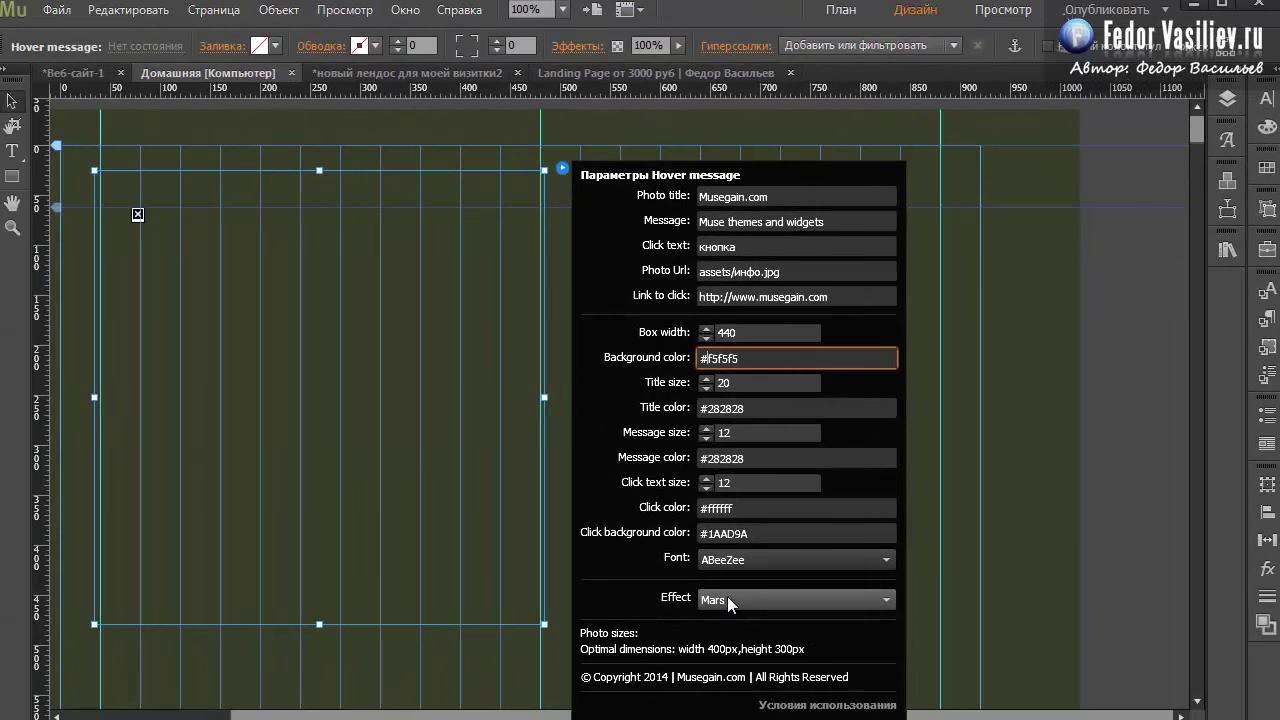
Set the Hover Message widget's effect to Mercury and preview the page in the browser to check the hover animation.
left_click(728, 599)
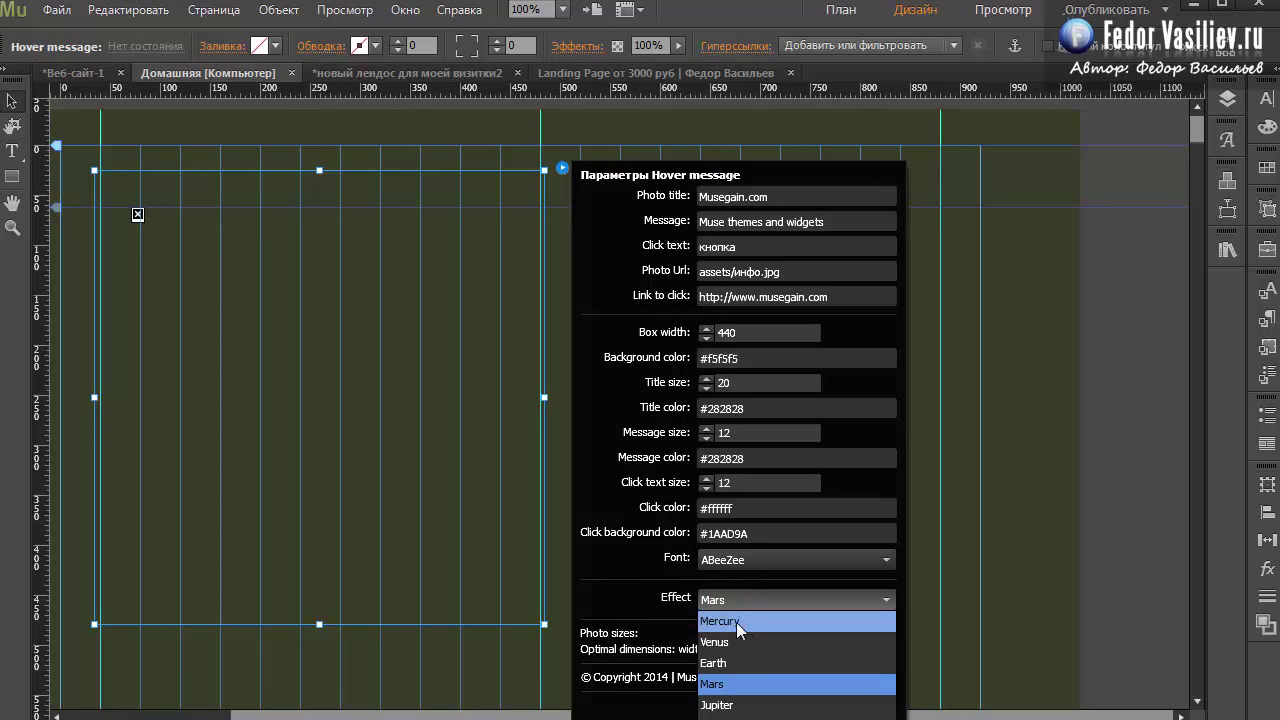
left_click(741, 624)
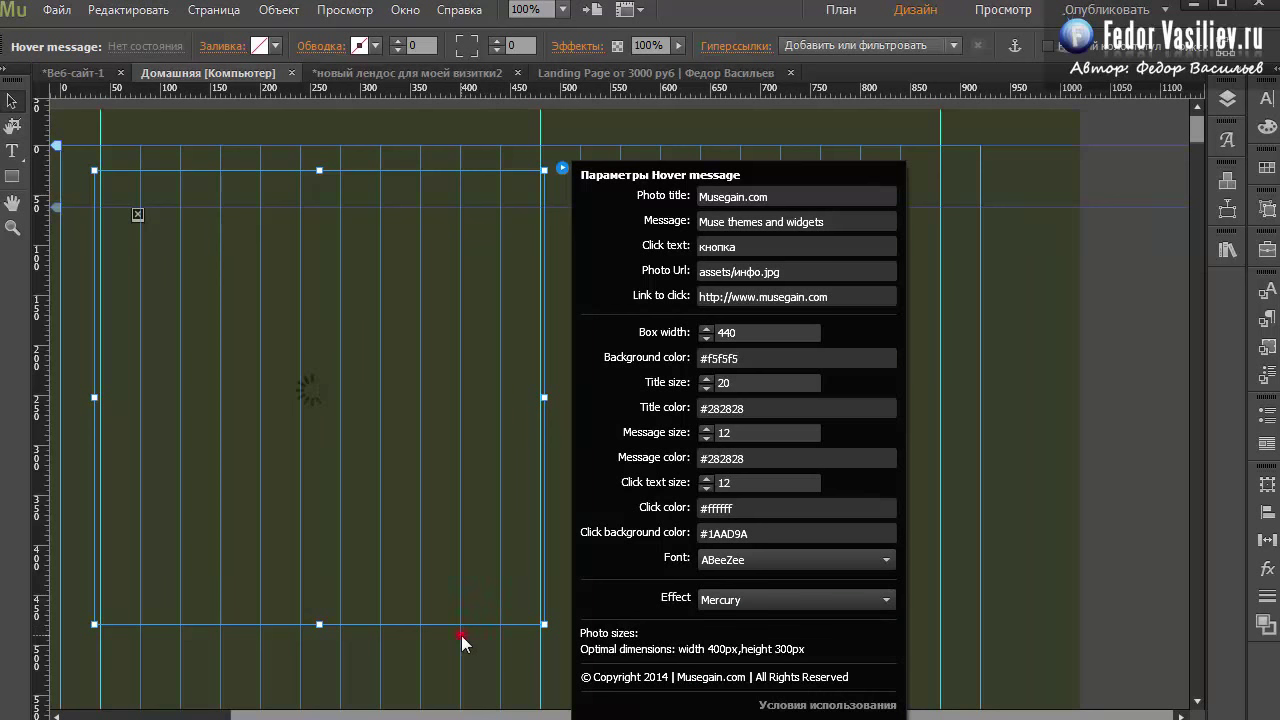
left_click(172, 137)
left_click(56, 10)
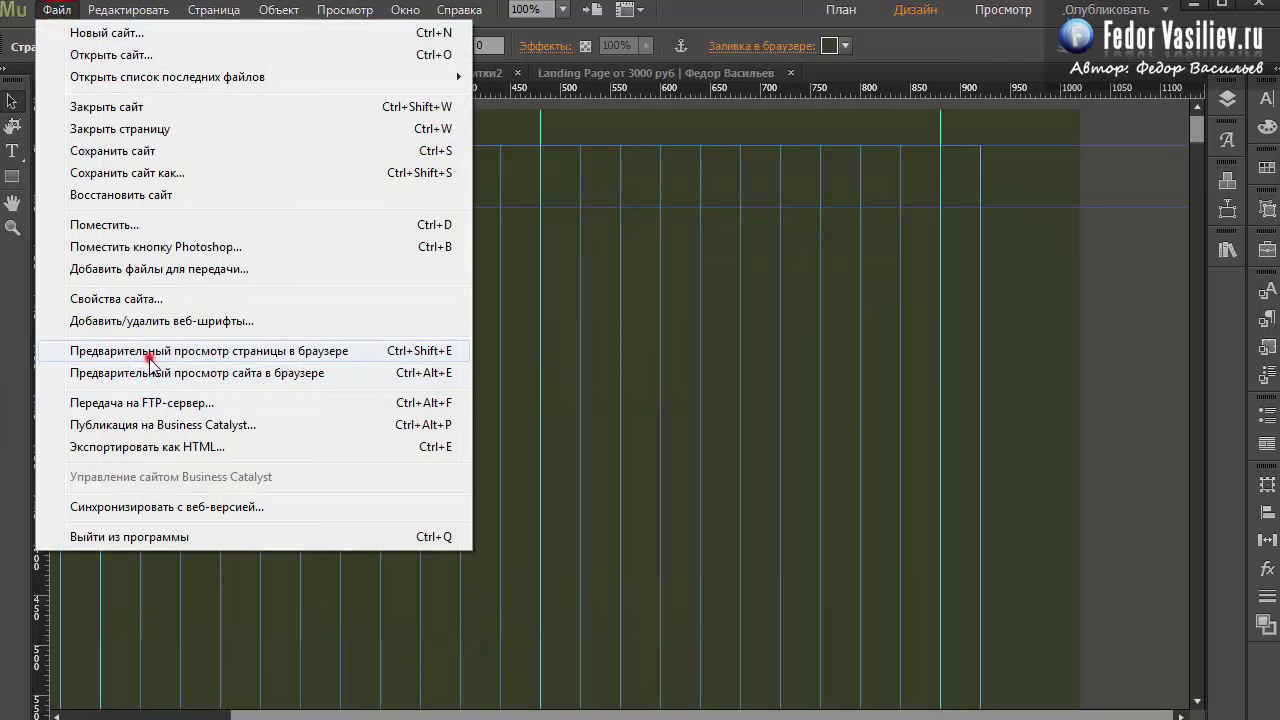
left_click(72, 348)
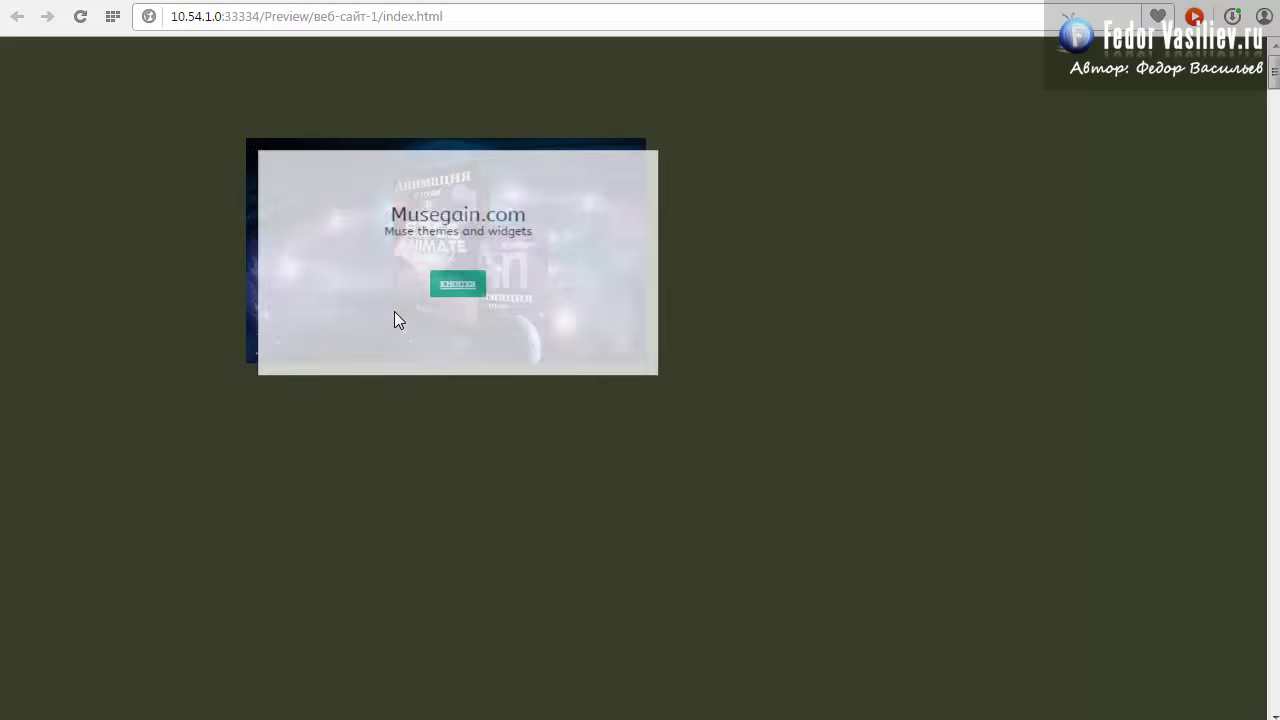
mouse_move(347, 329)
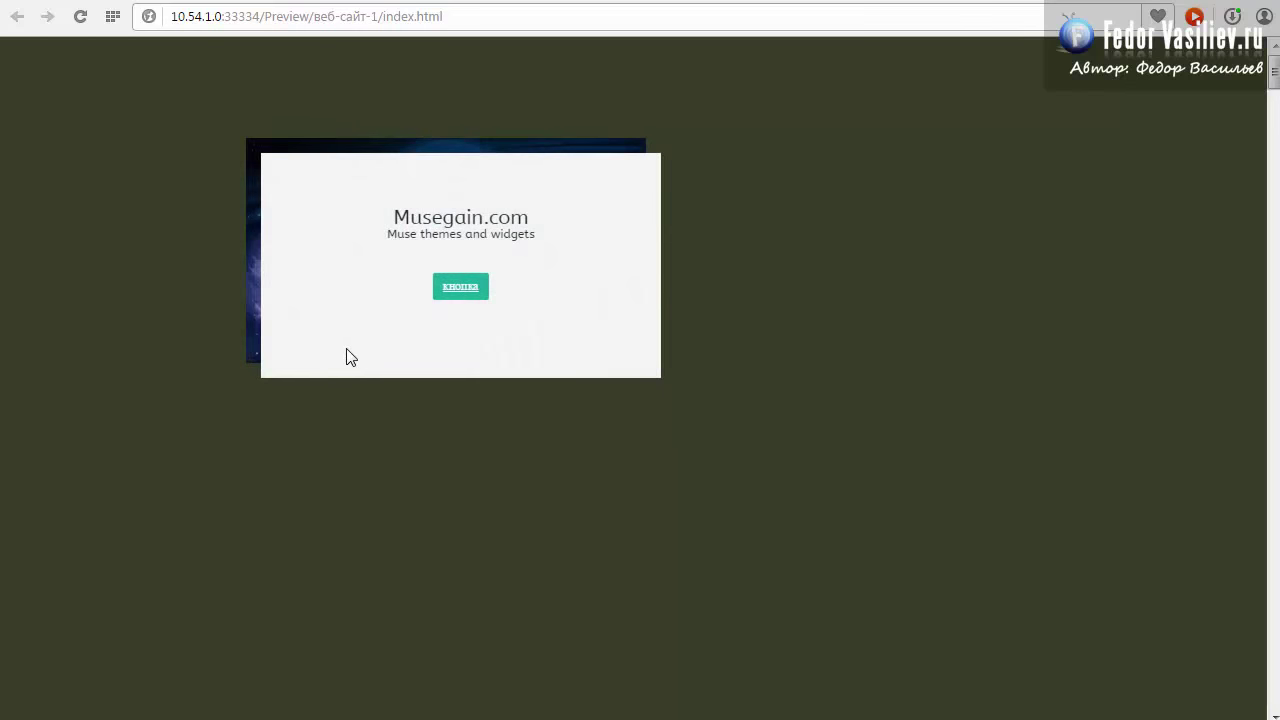
Switch back to Adobe Muse and review the Hover Message widget's background color, title size and title color options.
key("alt+Tab")
left_click(563, 167)
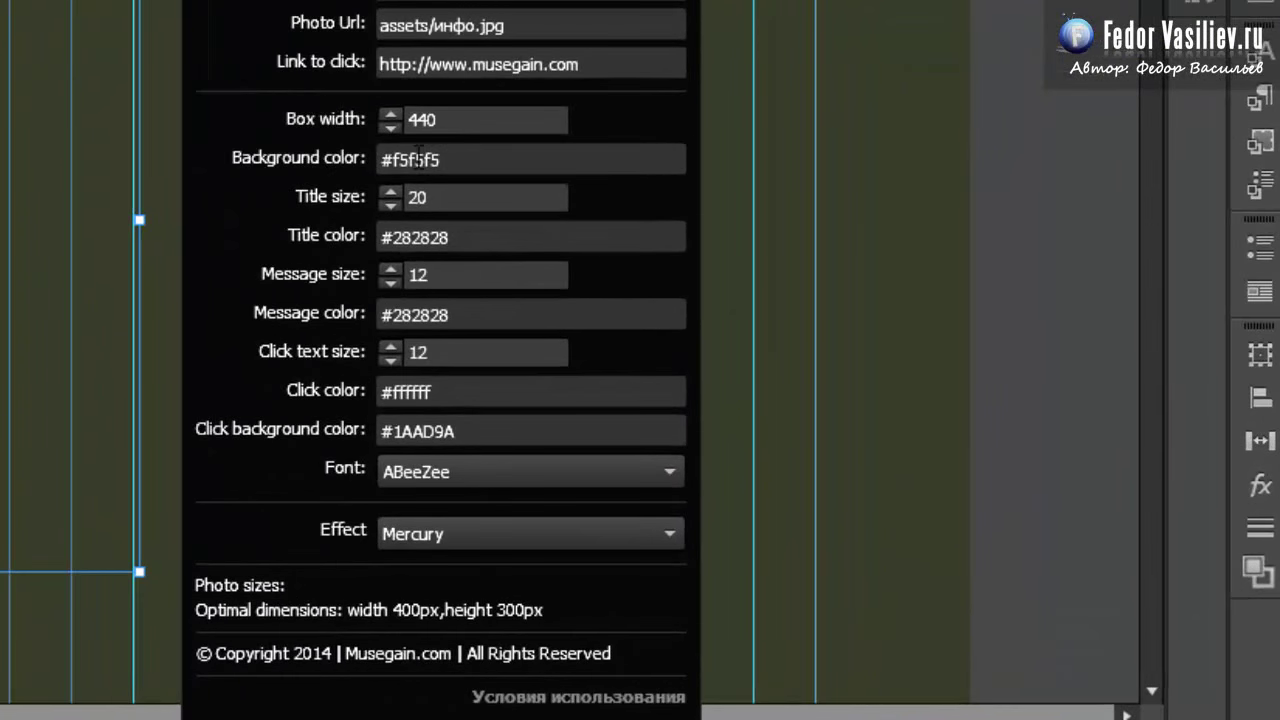
left_click(418, 157)
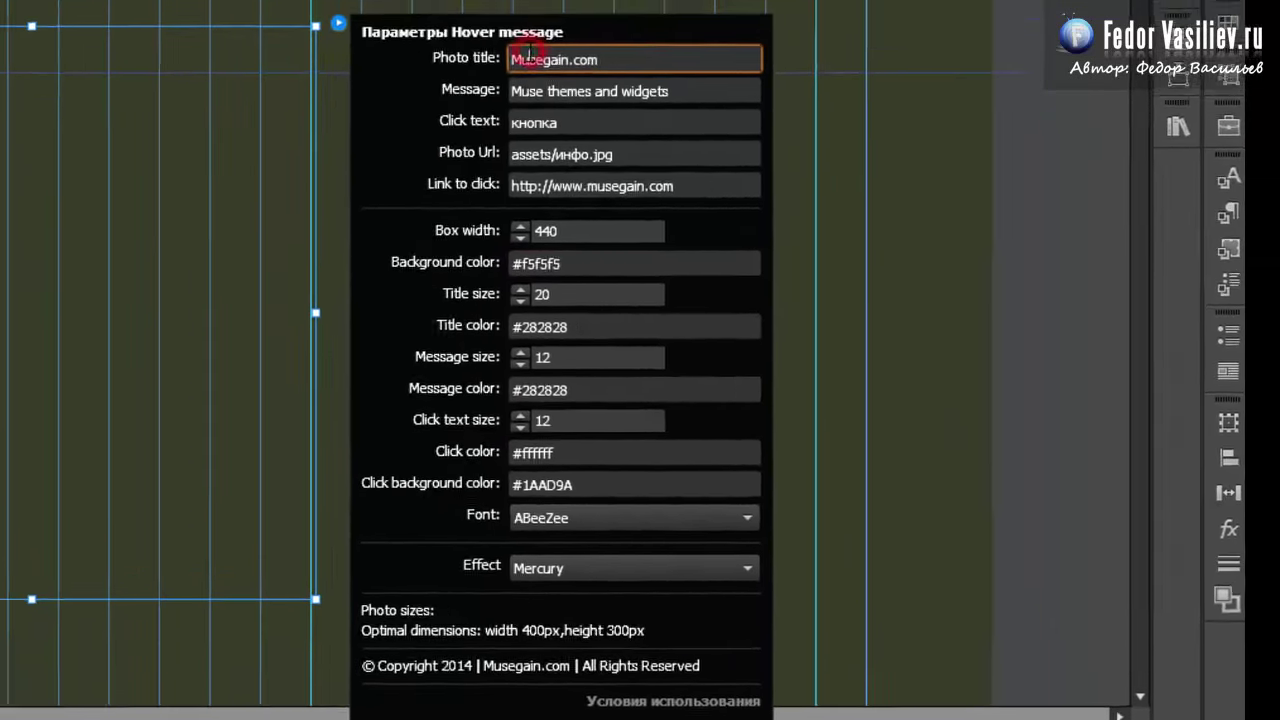
left_click(571, 305)
double_click(586, 305)
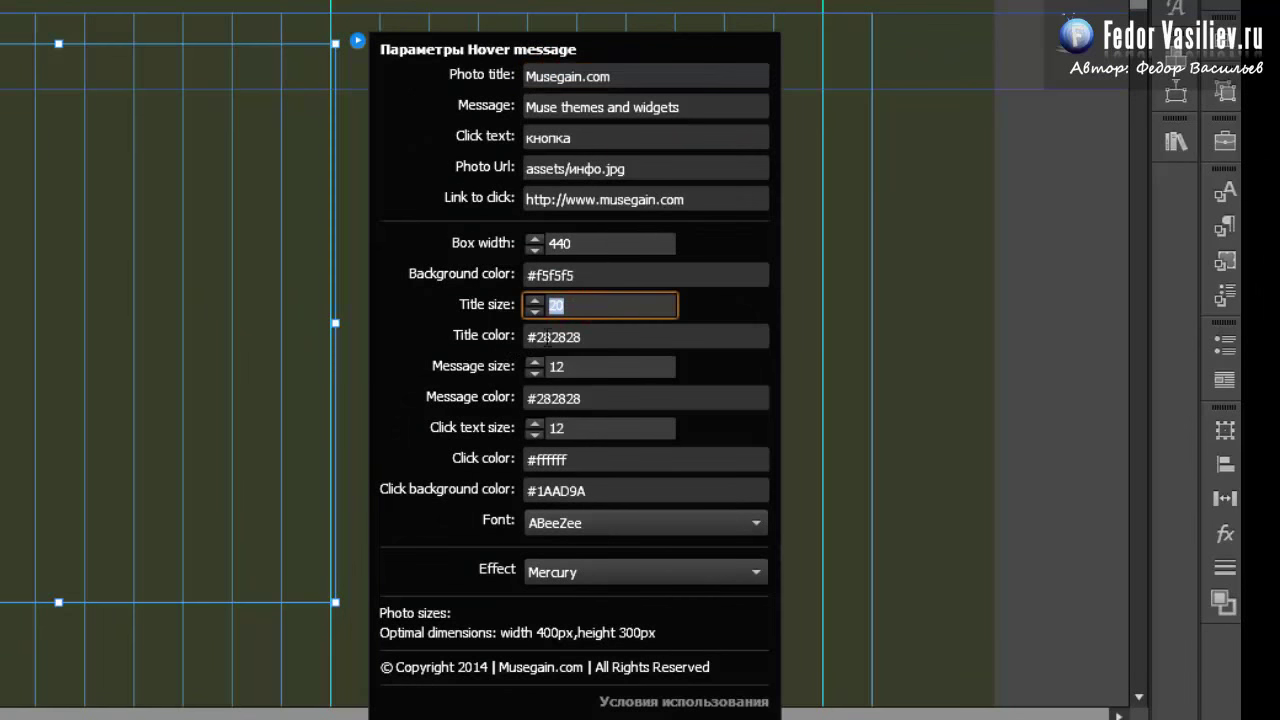
left_click(550, 337)
double_click(550, 337)
left_click(548, 337)
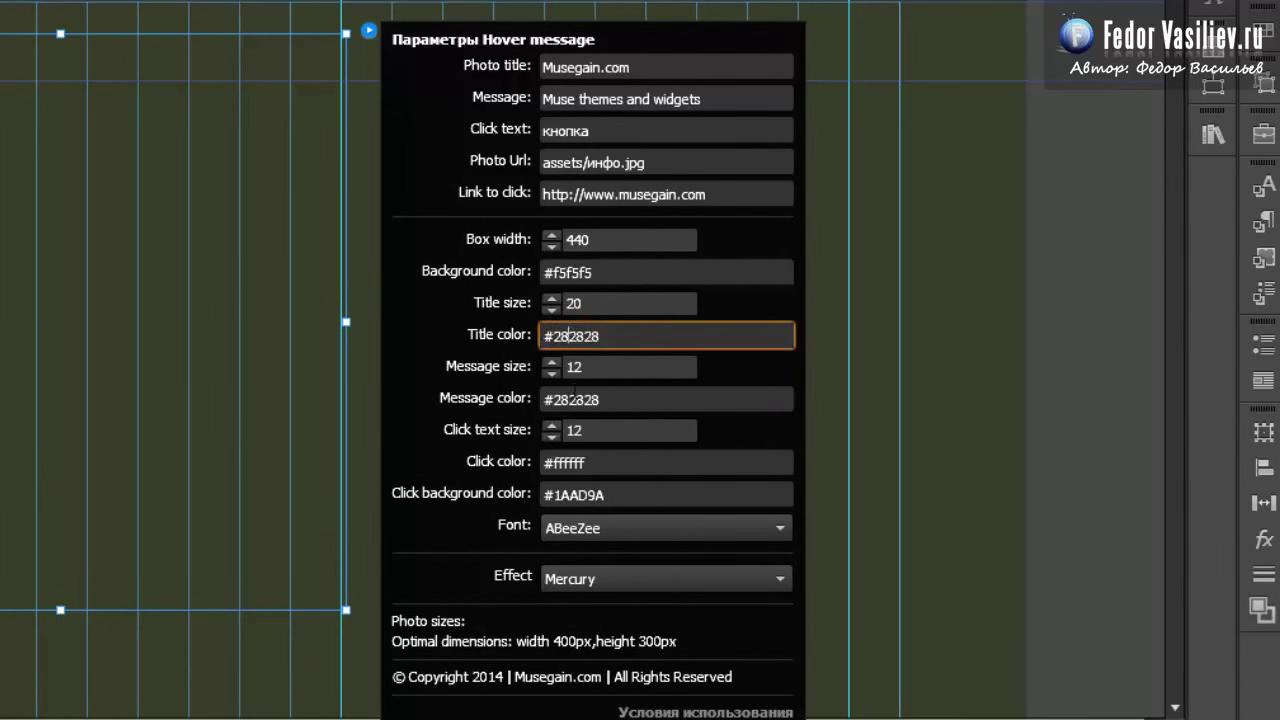
Review the Message text together with its size and color settings in the widget's options.
double_click(576, 368)
left_click(588, 369)
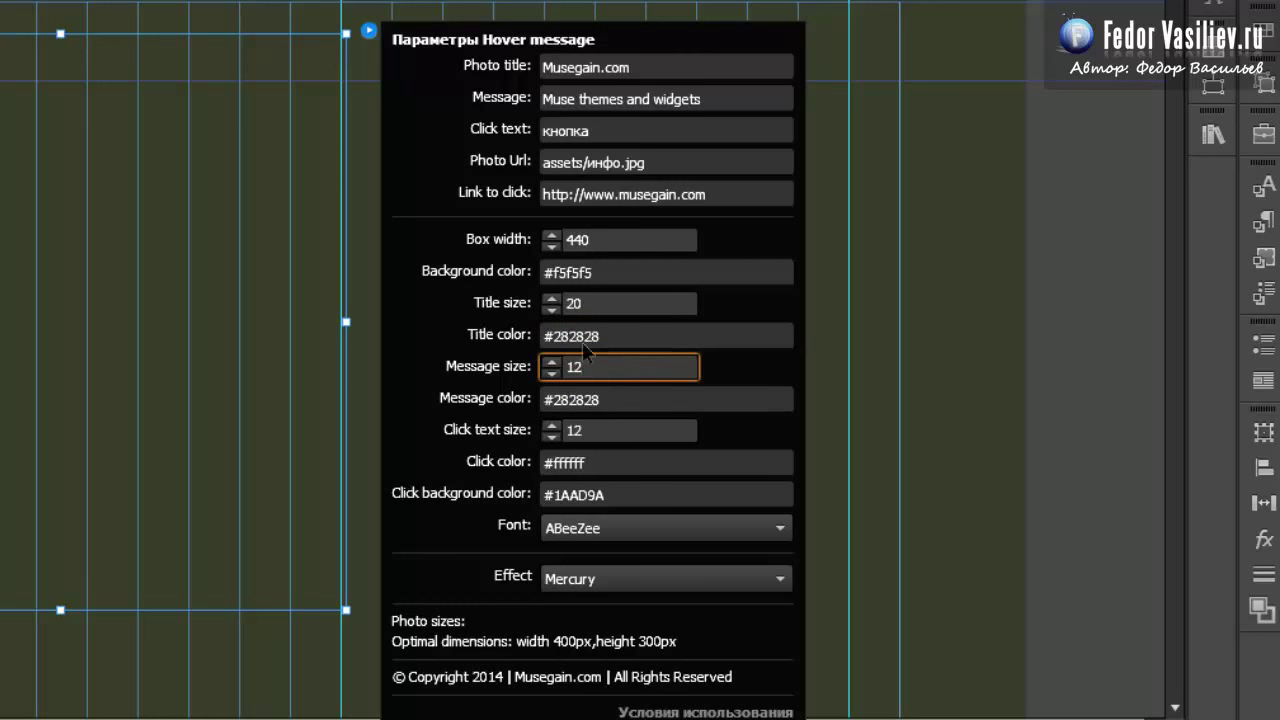
double_click(555, 98)
left_click(555, 97)
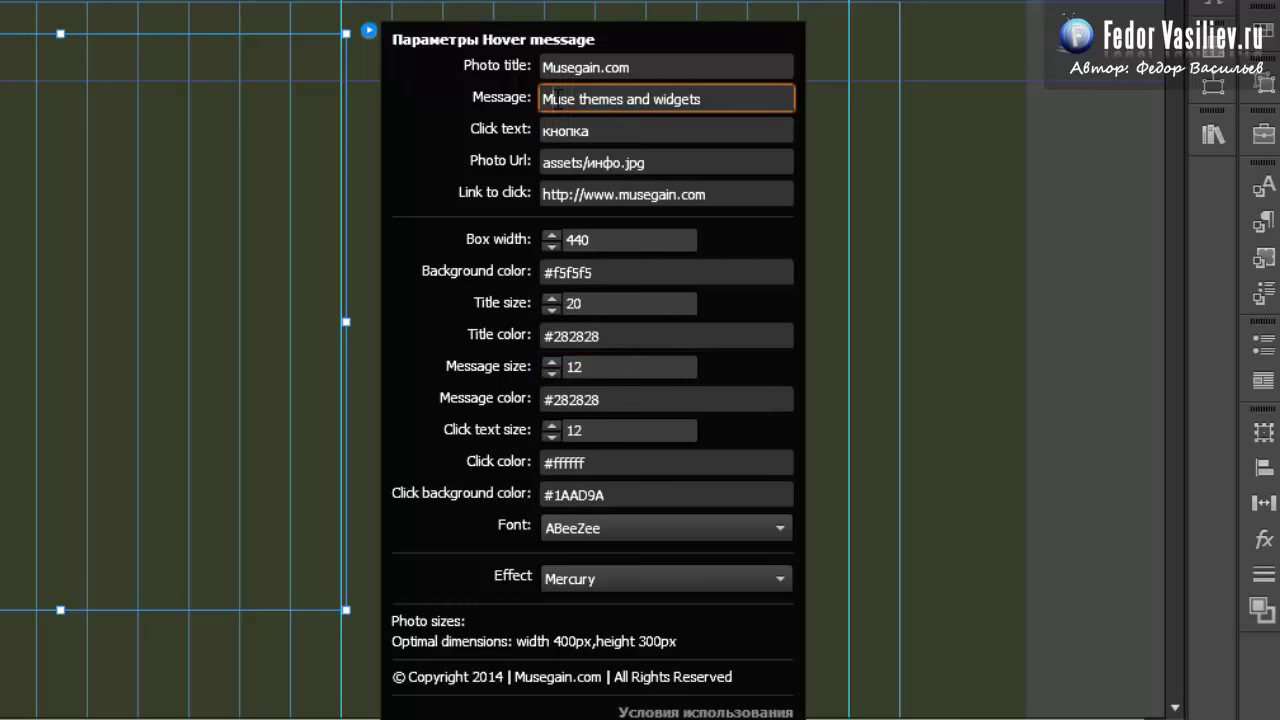
double_click(575, 367)
left_click(575, 367)
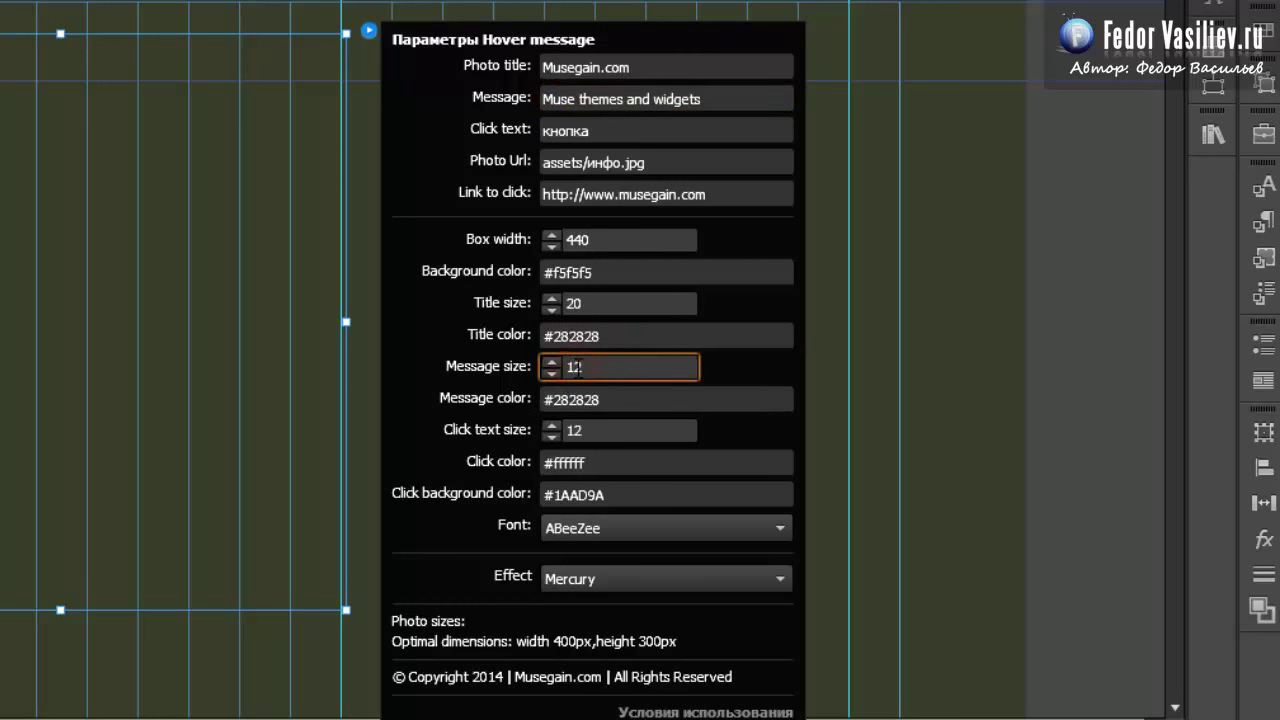
double_click(571, 399)
left_click(572, 398)
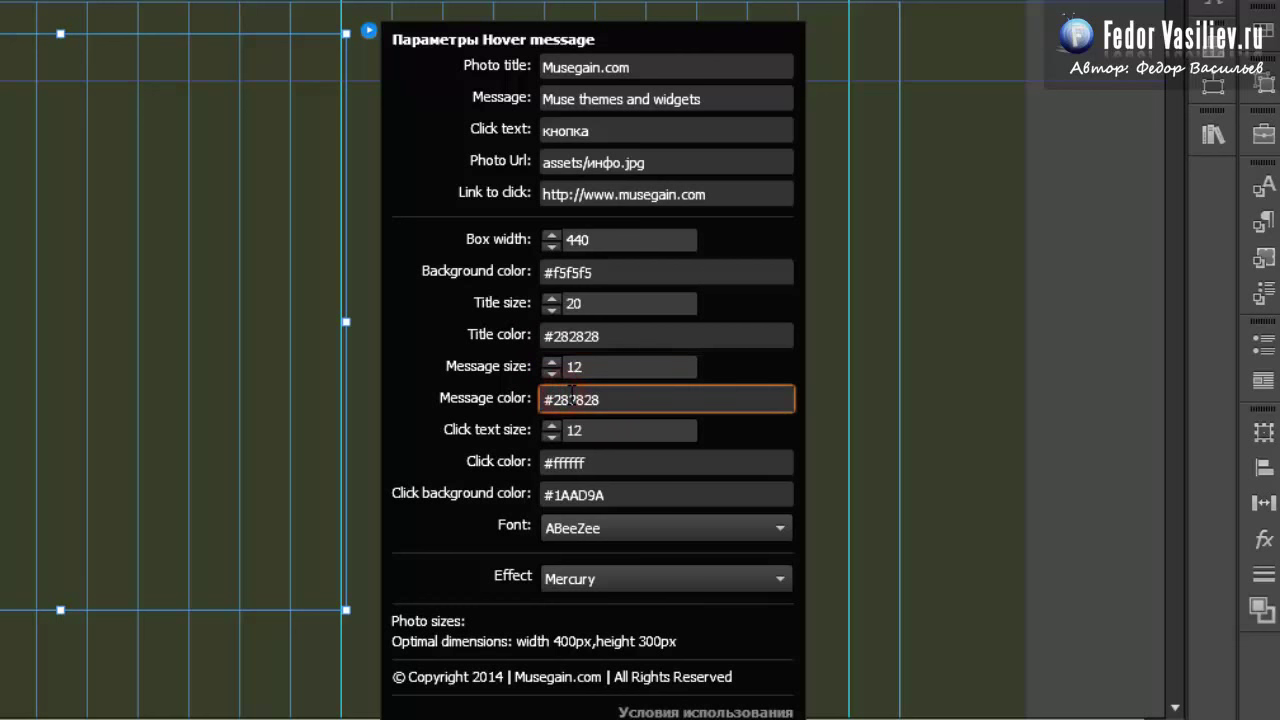
Review the link button's text size, text color and background color settings.
left_click(594, 430)
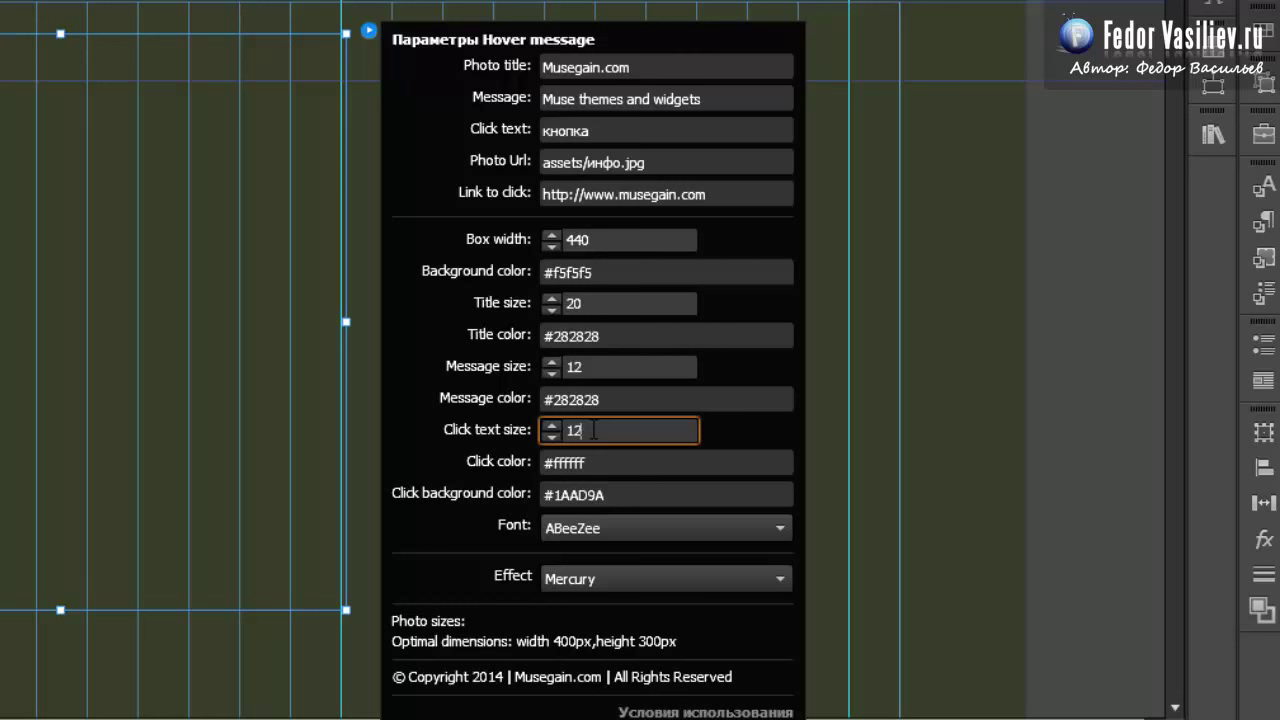
double_click(575, 430)
left_click(584, 462)
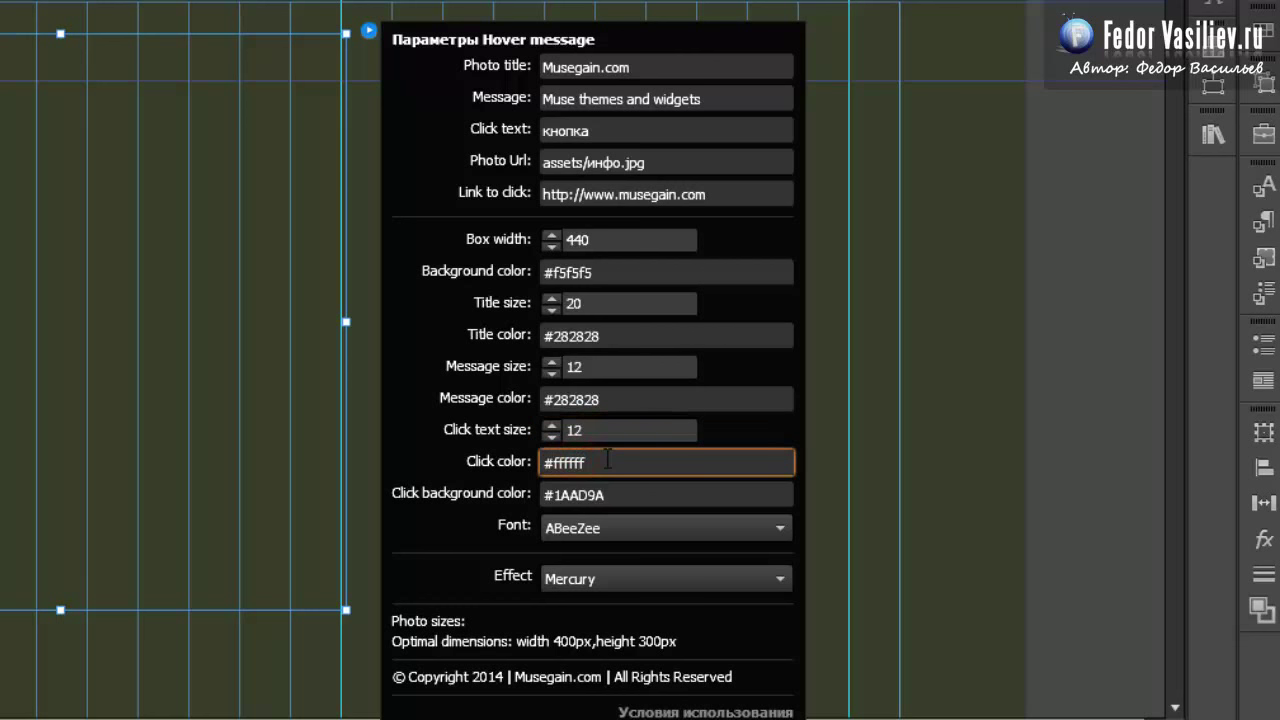
left_click(566, 490)
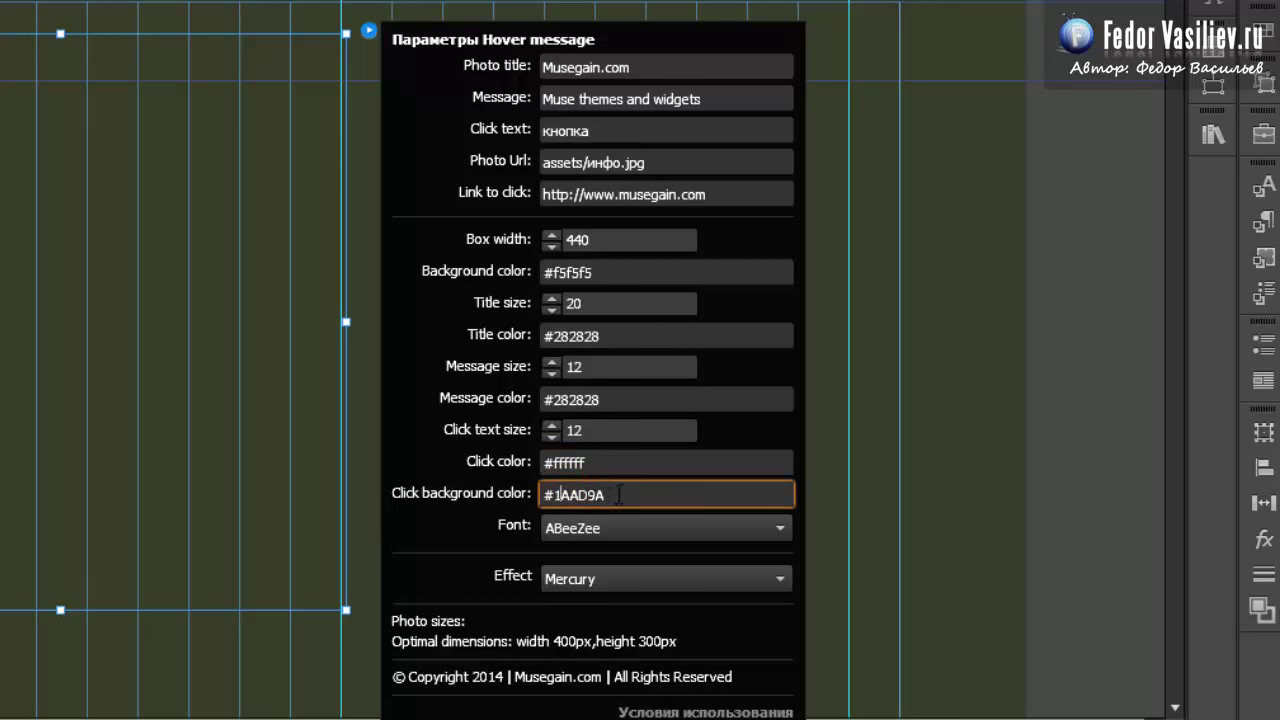
double_click(596, 494)
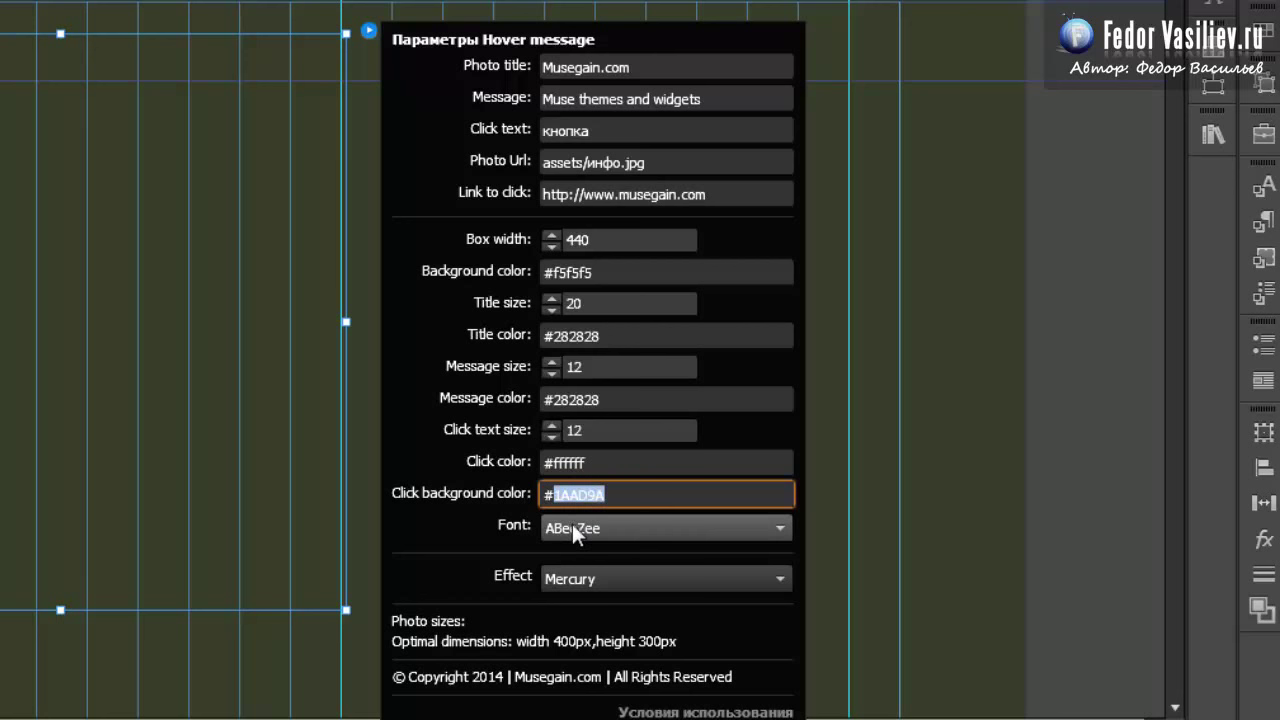
Look through the fonts available for the Hover Message widget and close the list without choosing another one.
left_click(572, 524)
left_click(572, 523)
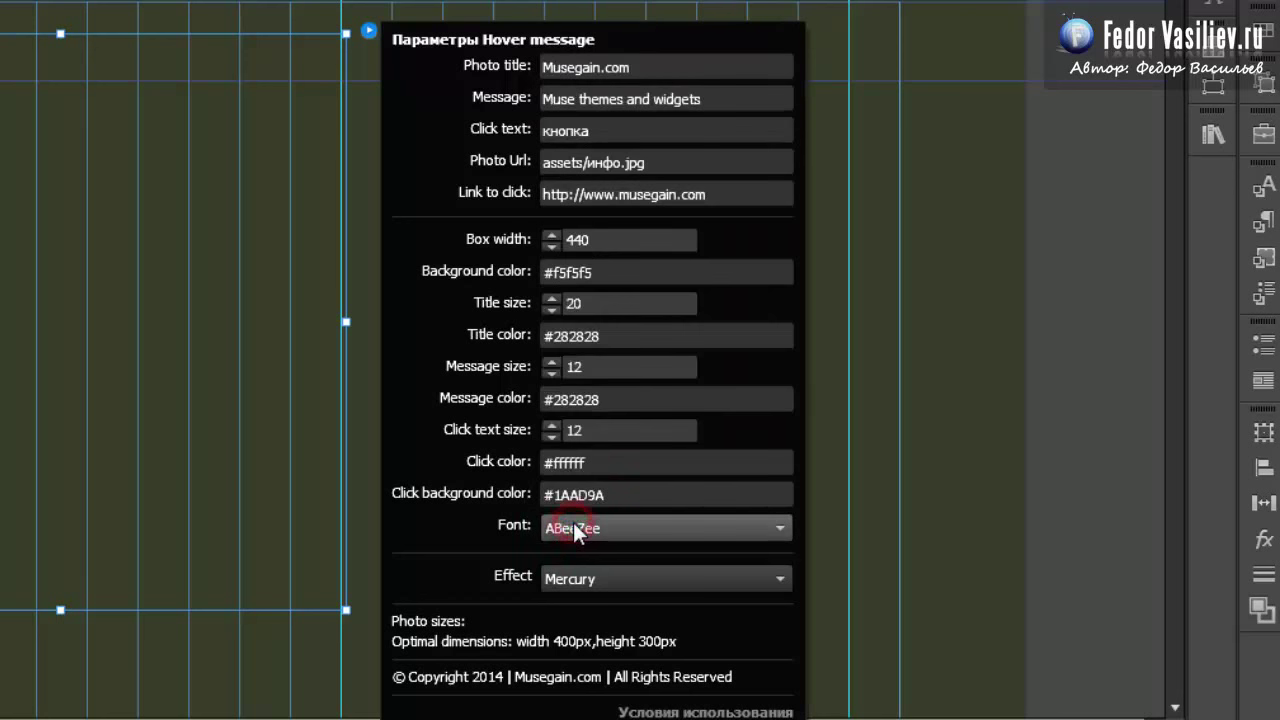
left_click(573, 527)
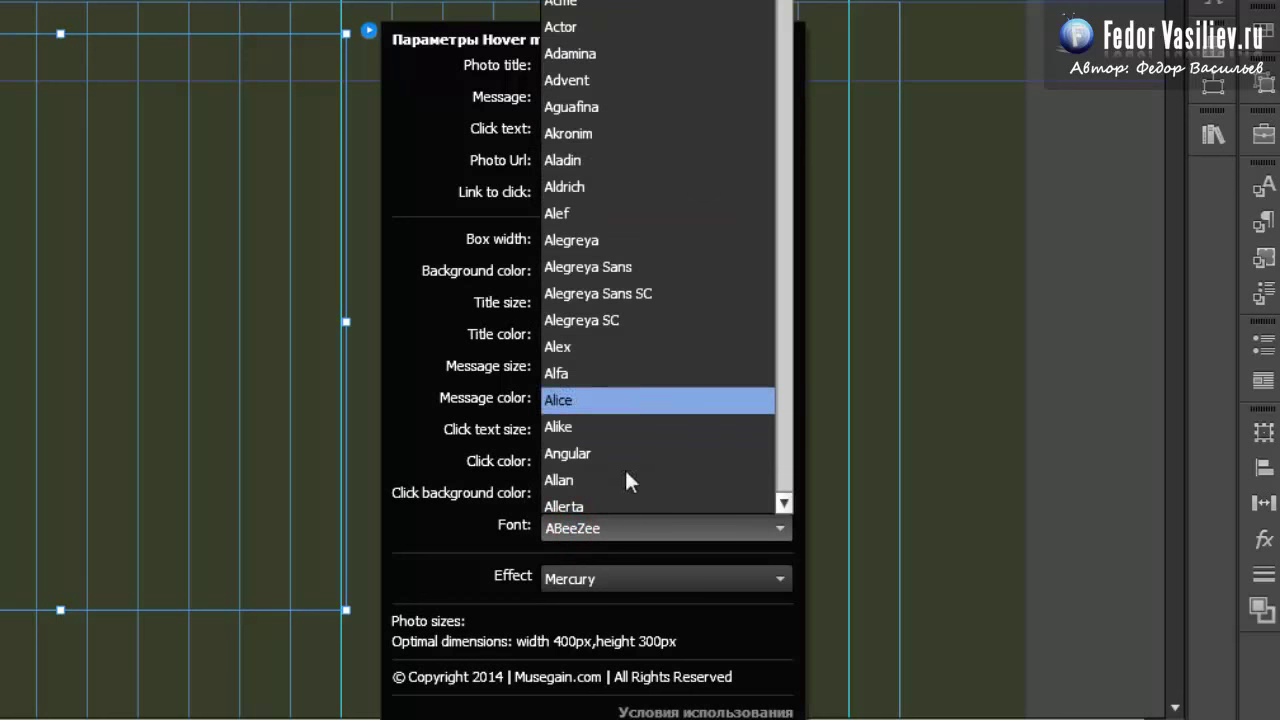
left_click(576, 535)
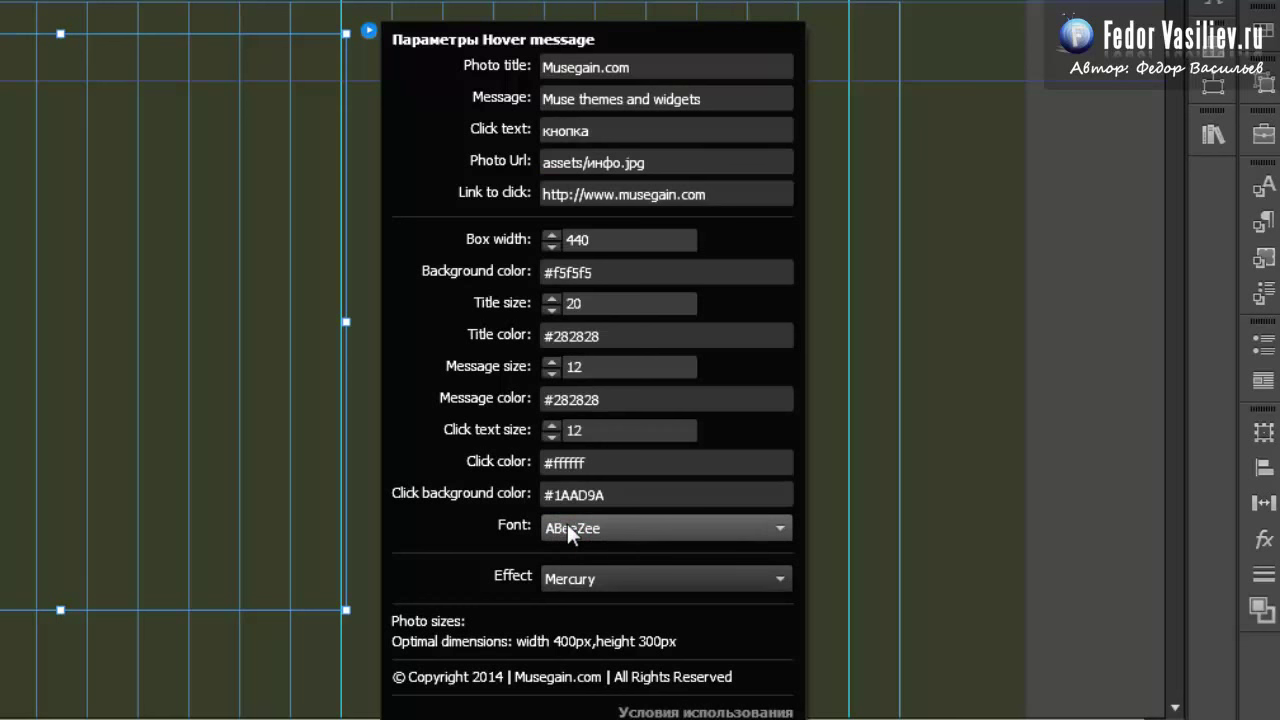
Set the Hover Message widget's effect to Jupiter and preview the page in the browser.
left_click(572, 580)
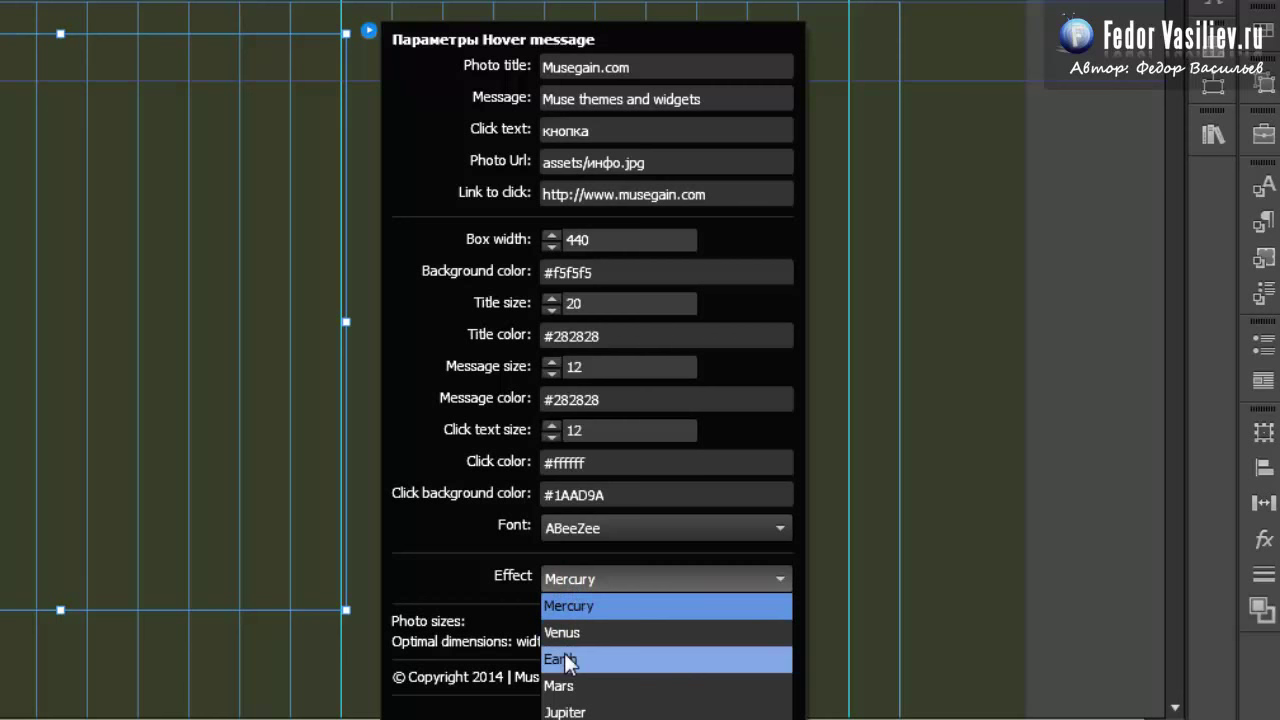
left_click(580, 712)
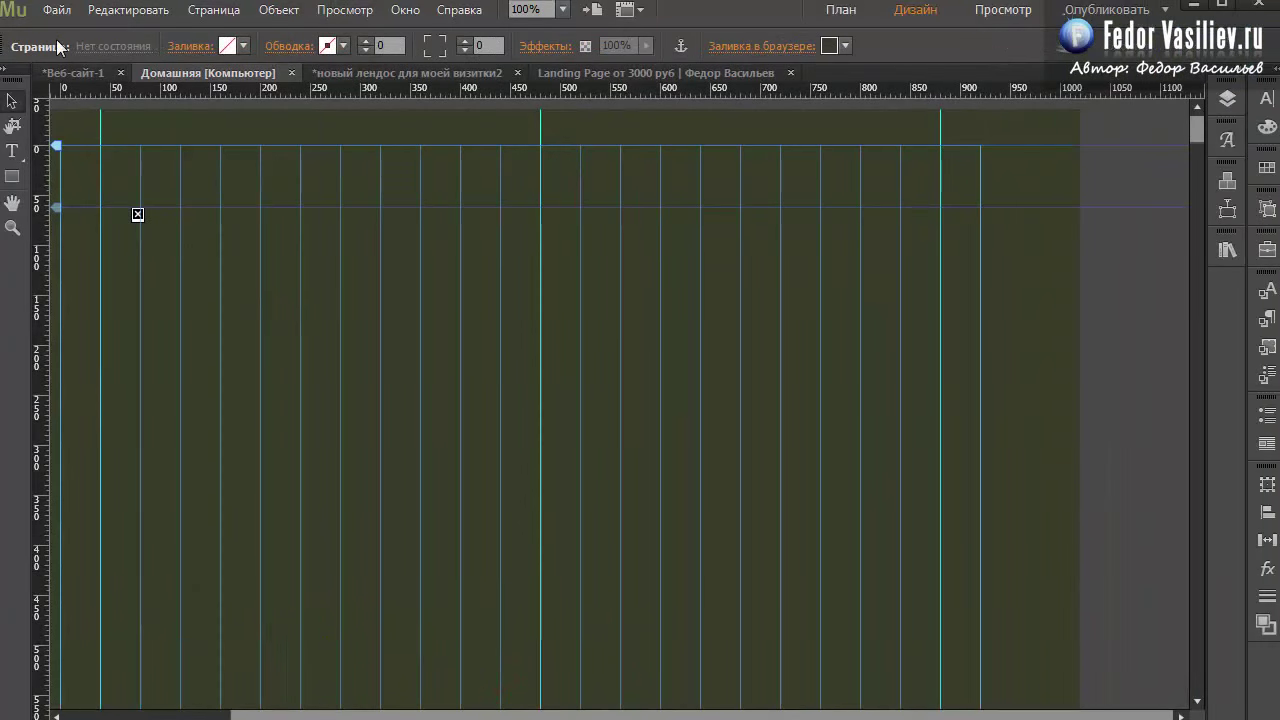
left_click(53, 12)
left_click(96, 347)
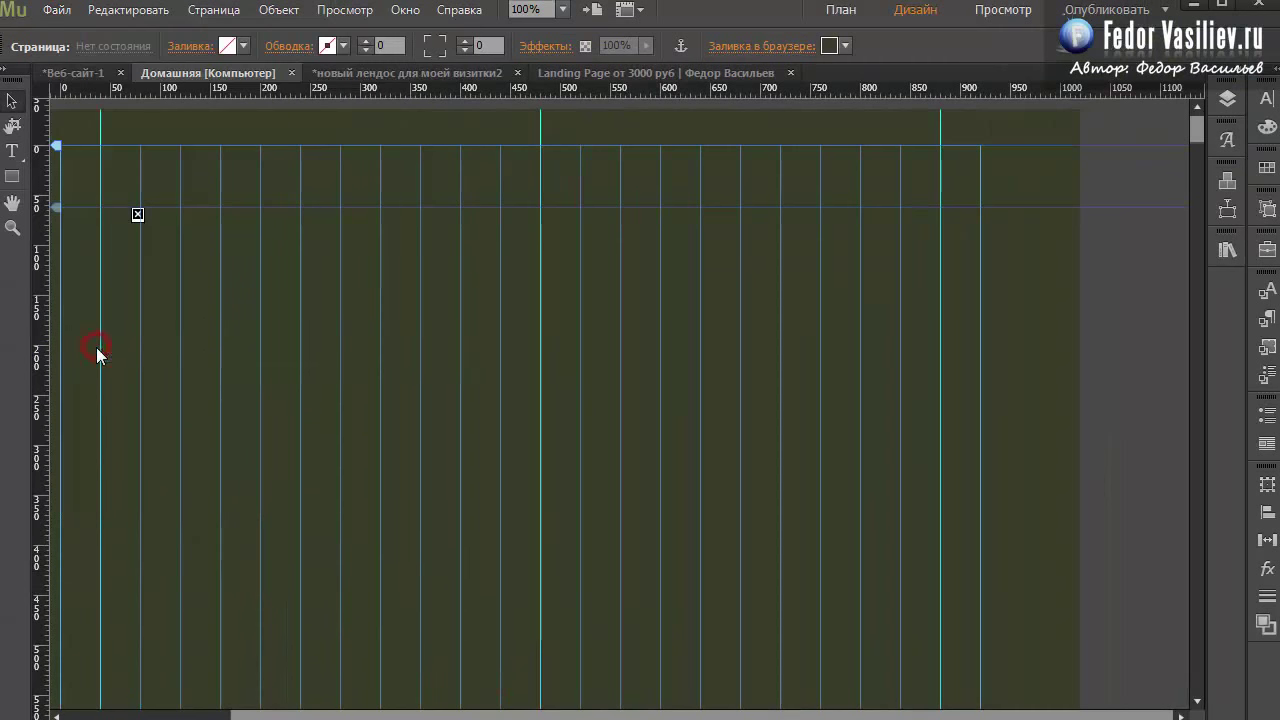